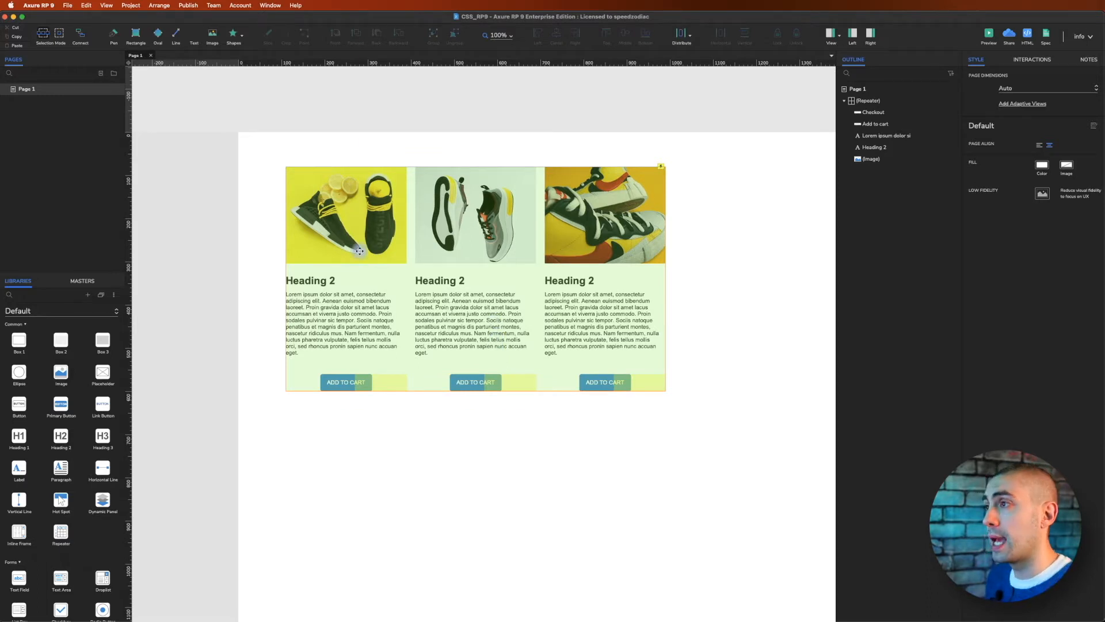
# Open the product repeater for editing and examine its image, heading, paragraph, Checkout and Add to cart widgets.
pyautogui.doubleClick(414, 251)
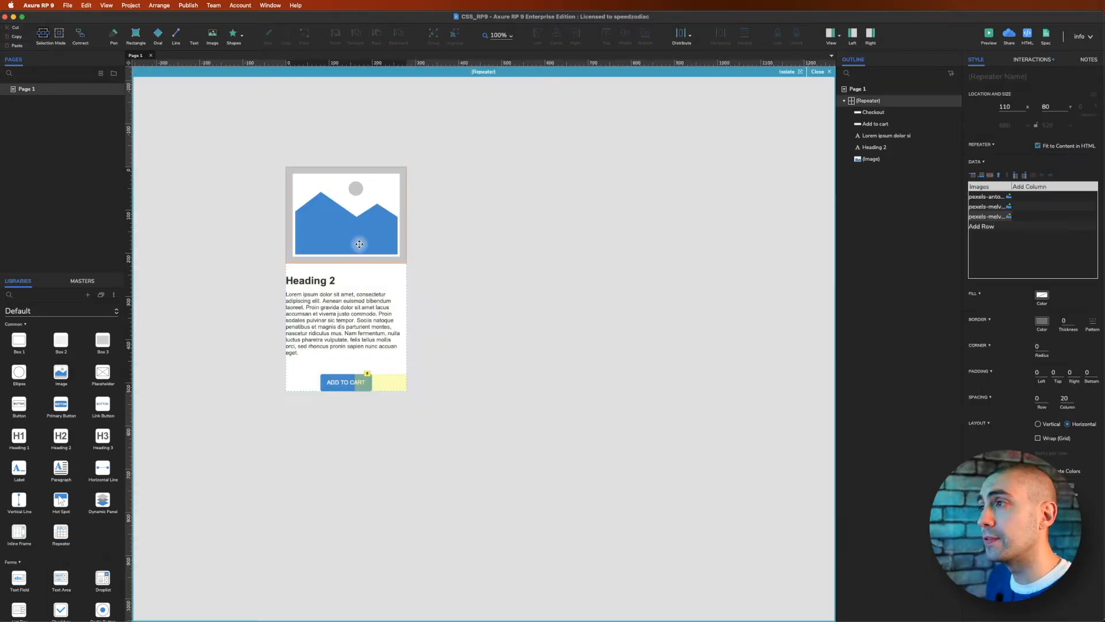
pyautogui.click(359, 244)
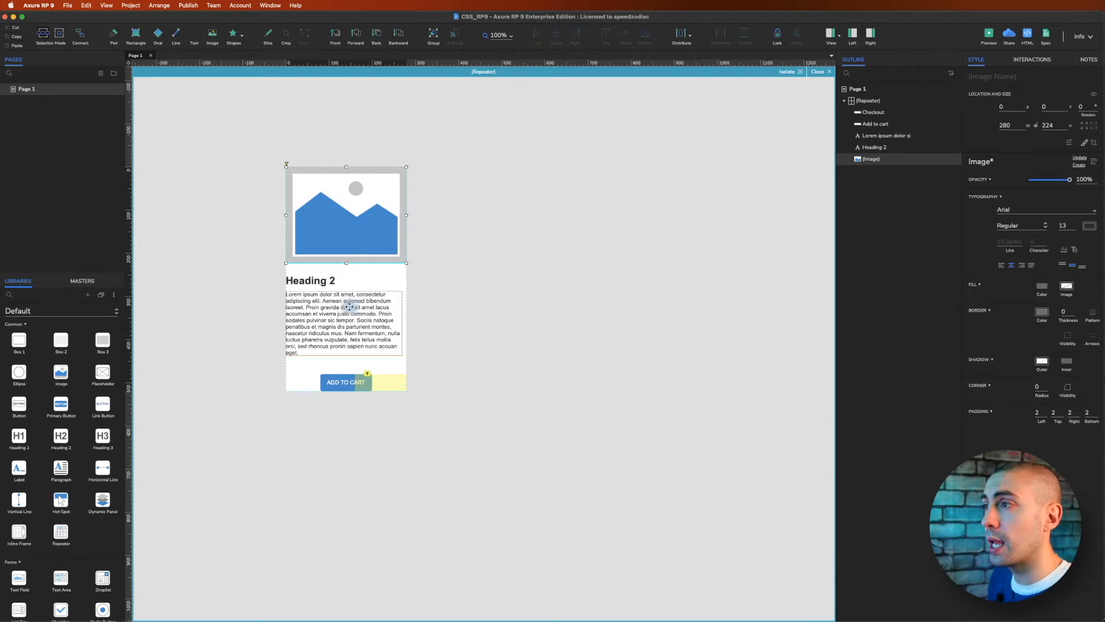
pyautogui.click(311, 279)
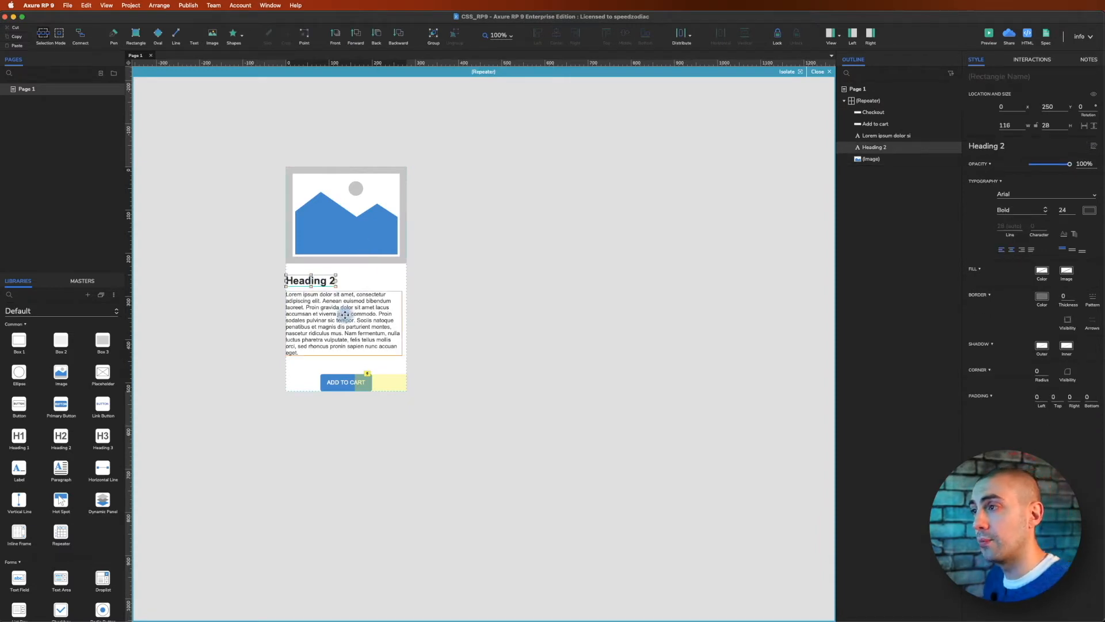
pyautogui.click(345, 314)
pyautogui.click(368, 384)
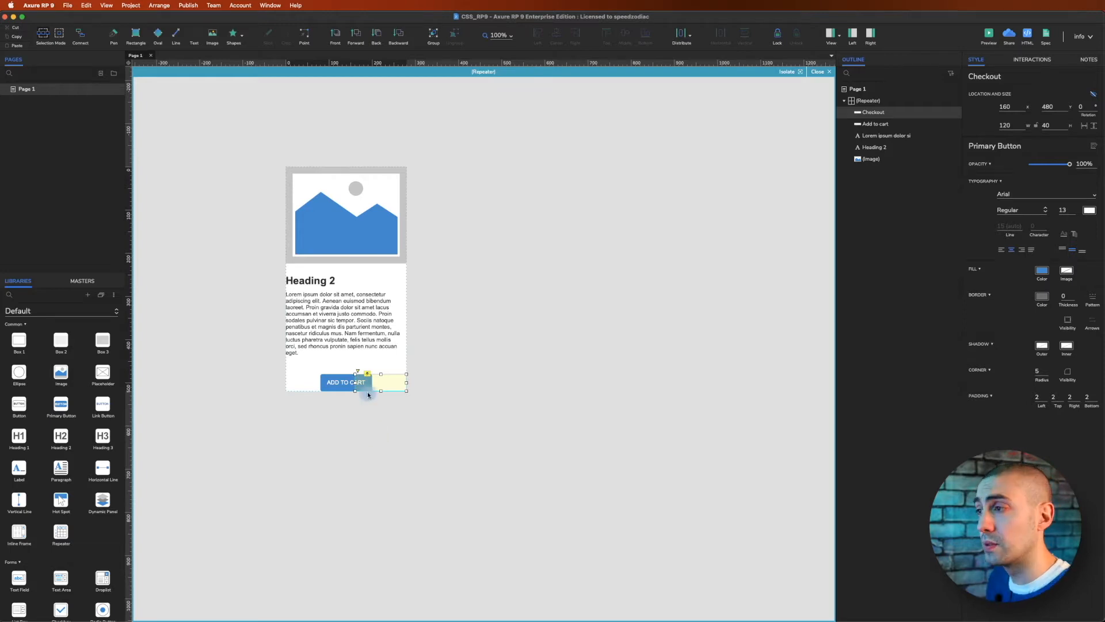
pyautogui.click(333, 381)
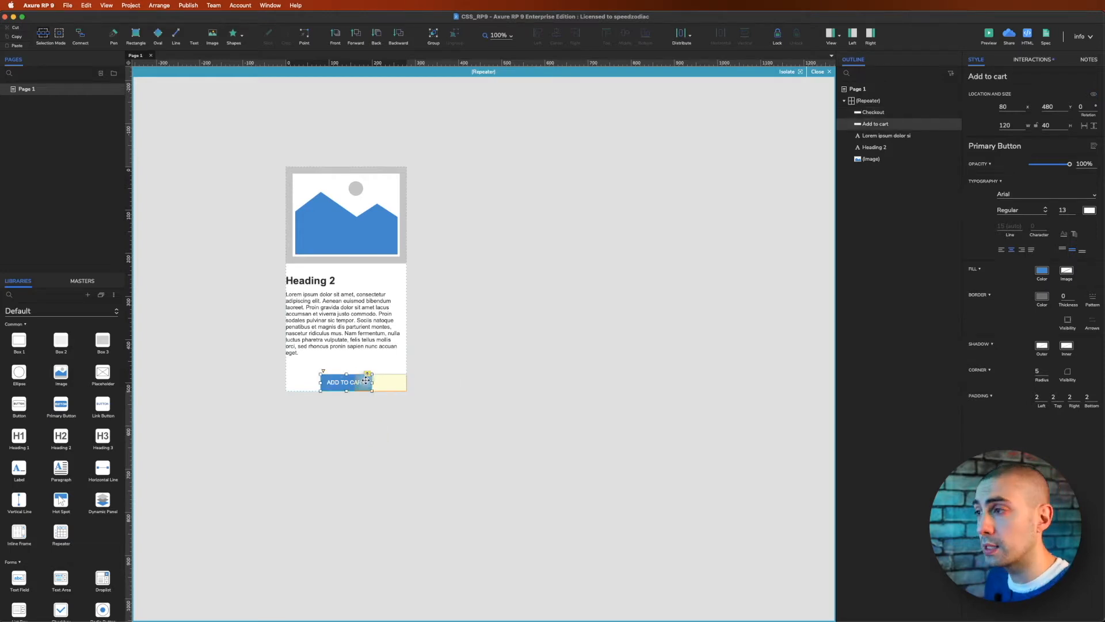
# Make the hidden Checkout button in the repeater visible and hide it again.
pyautogui.click(389, 383)
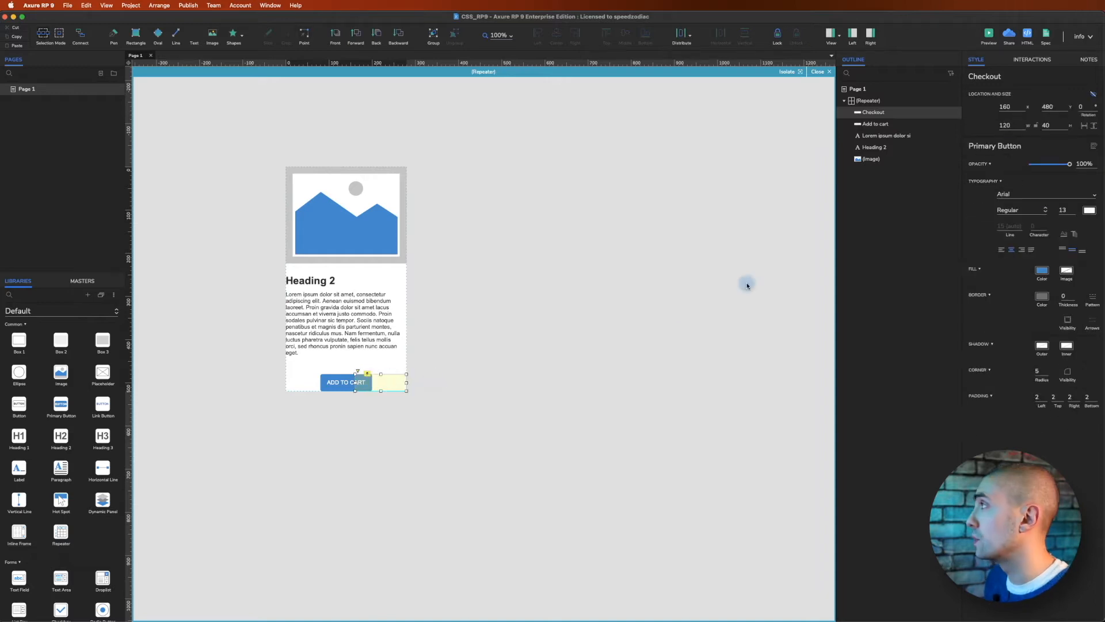
pyautogui.click(1093, 94)
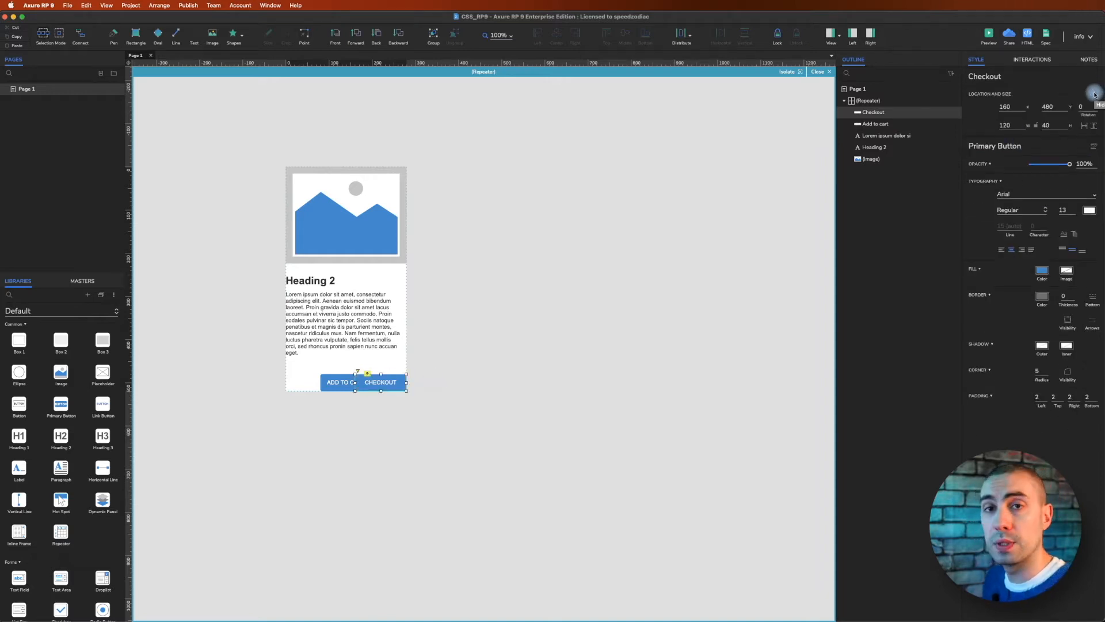
pyautogui.click(1094, 94)
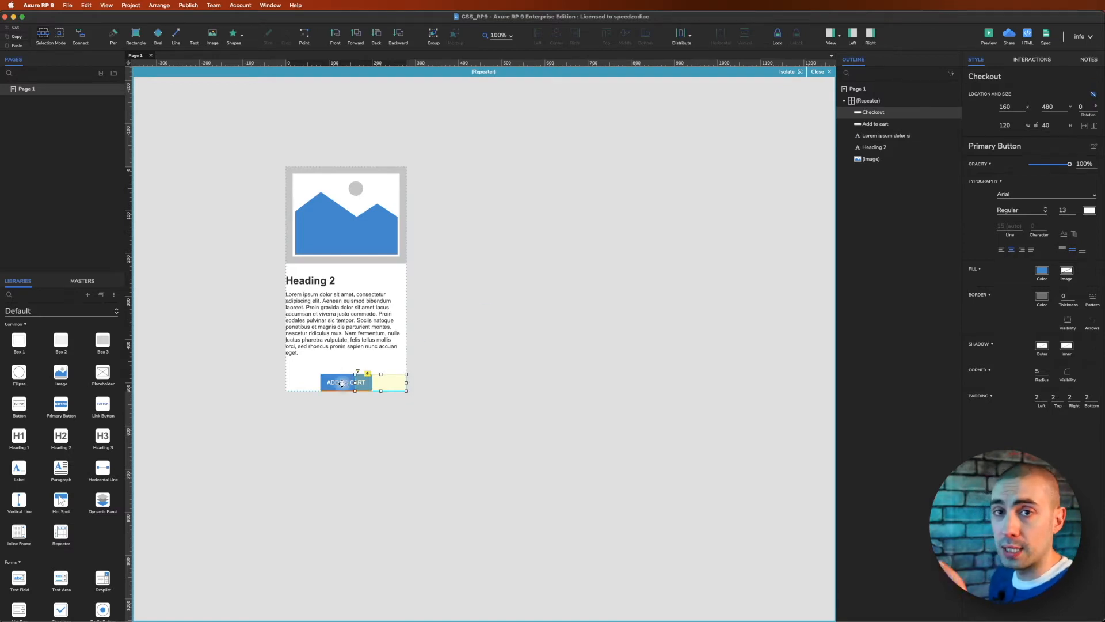
# Examine the Add to cart button's click interactions that move it and reveal the Checkout button.
pyautogui.click(342, 383)
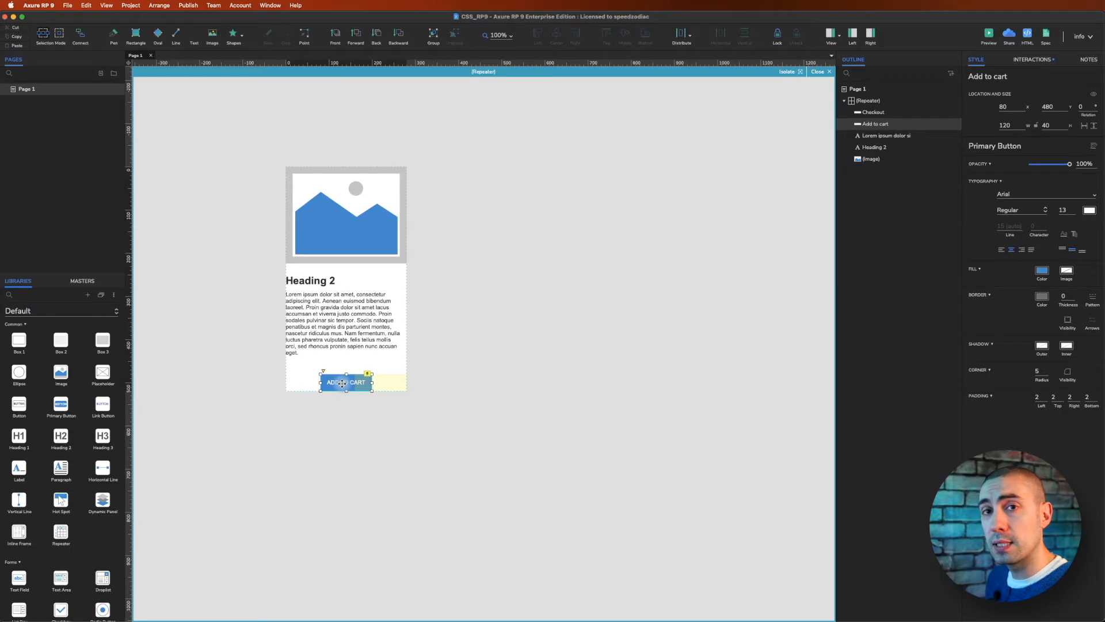
pyautogui.click(381, 382)
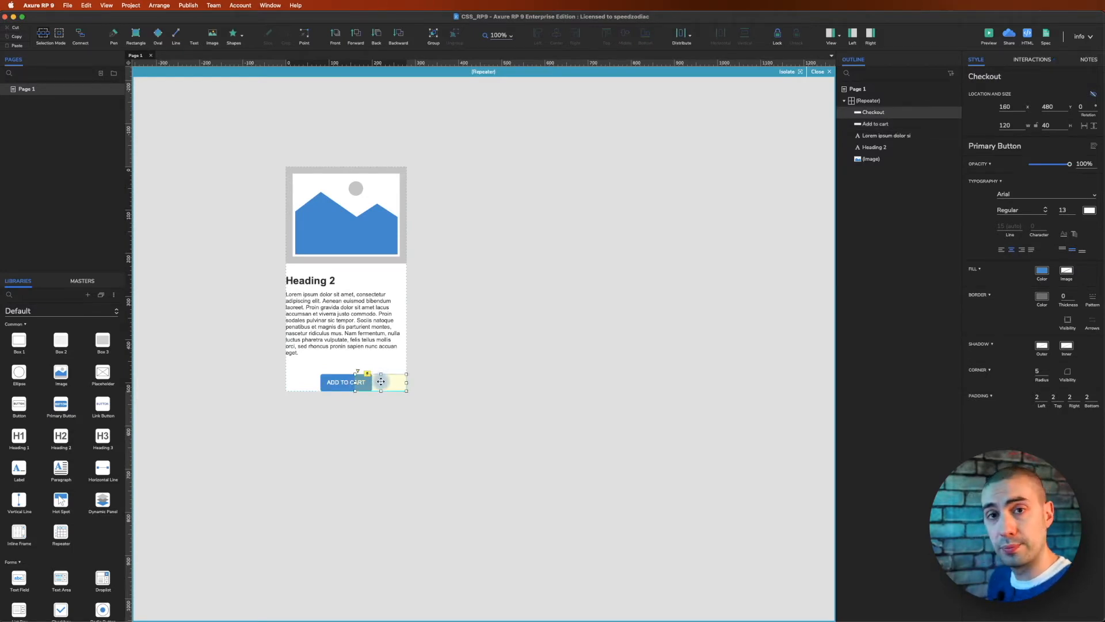
pyautogui.click(875, 123)
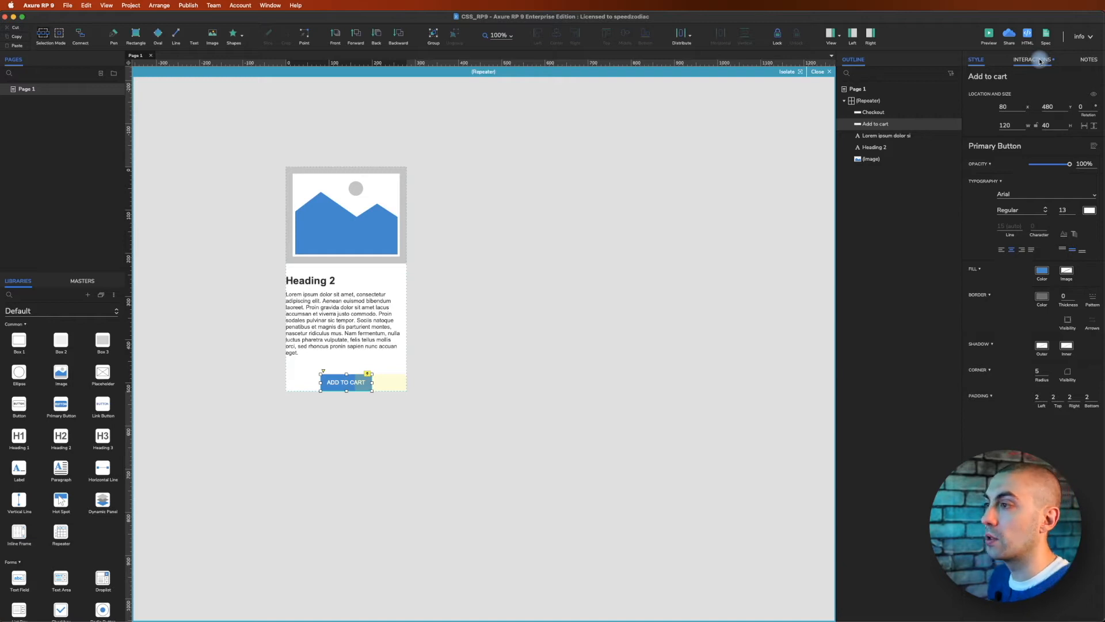
pyautogui.click(1040, 60)
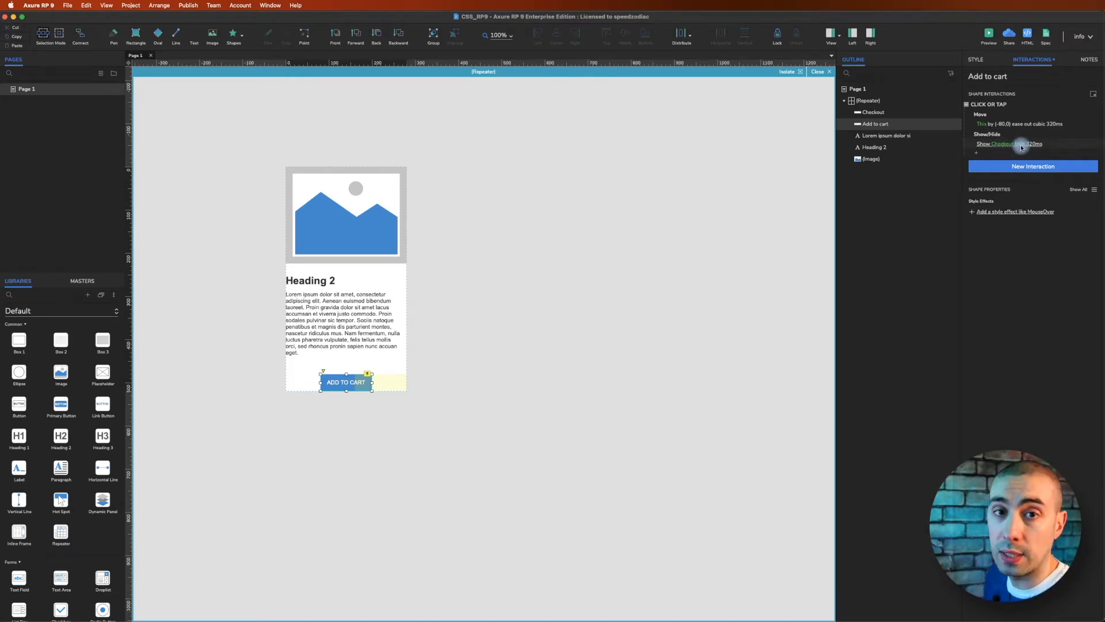
# Preview the prototype, test the Add to cart button on all three product cards, and return to Axure RP.
pyautogui.click(990, 34)
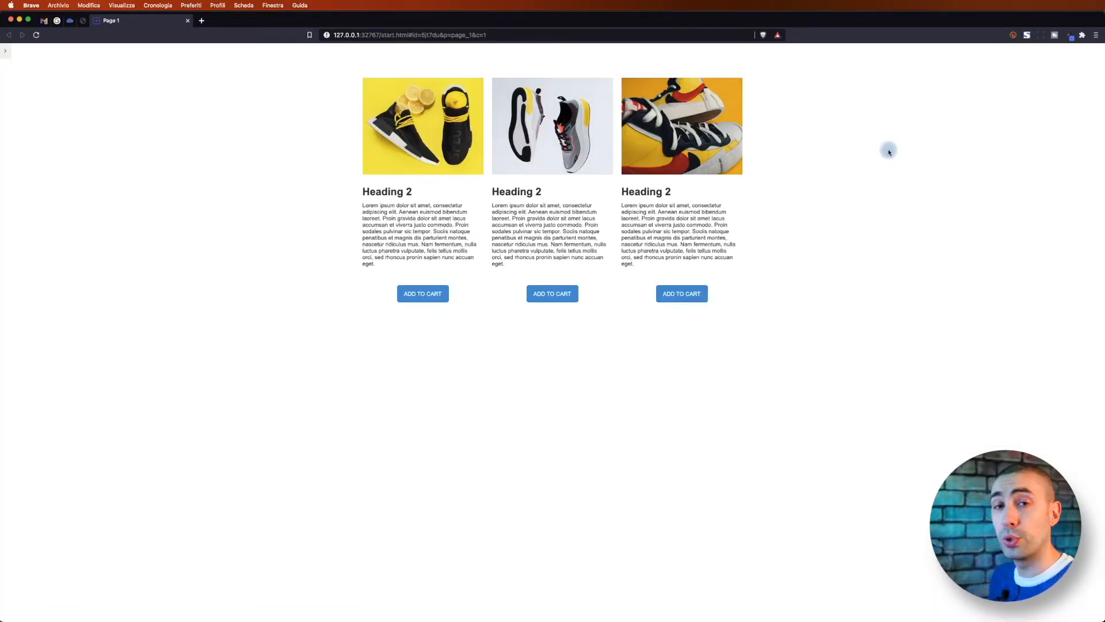
pyautogui.click(433, 297)
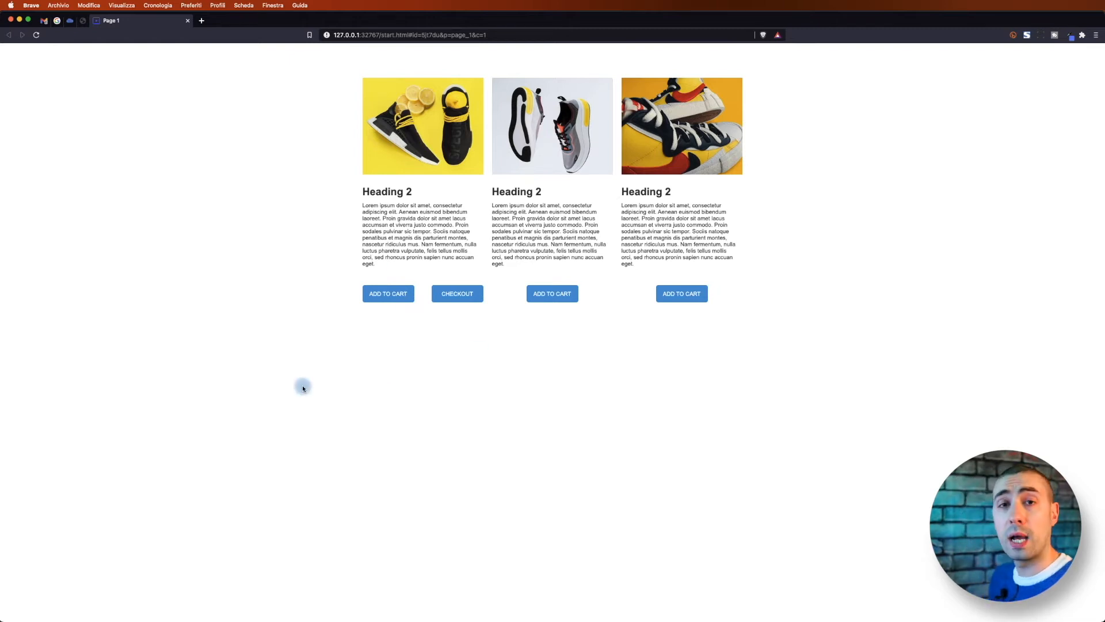
pyautogui.click(567, 291)
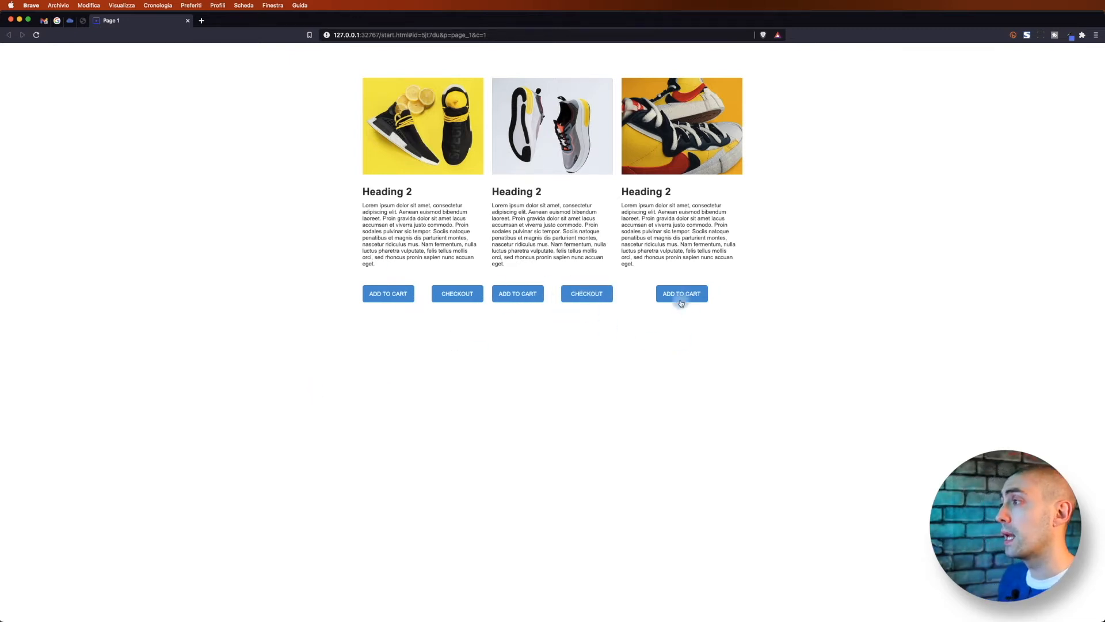
pyautogui.click(680, 299)
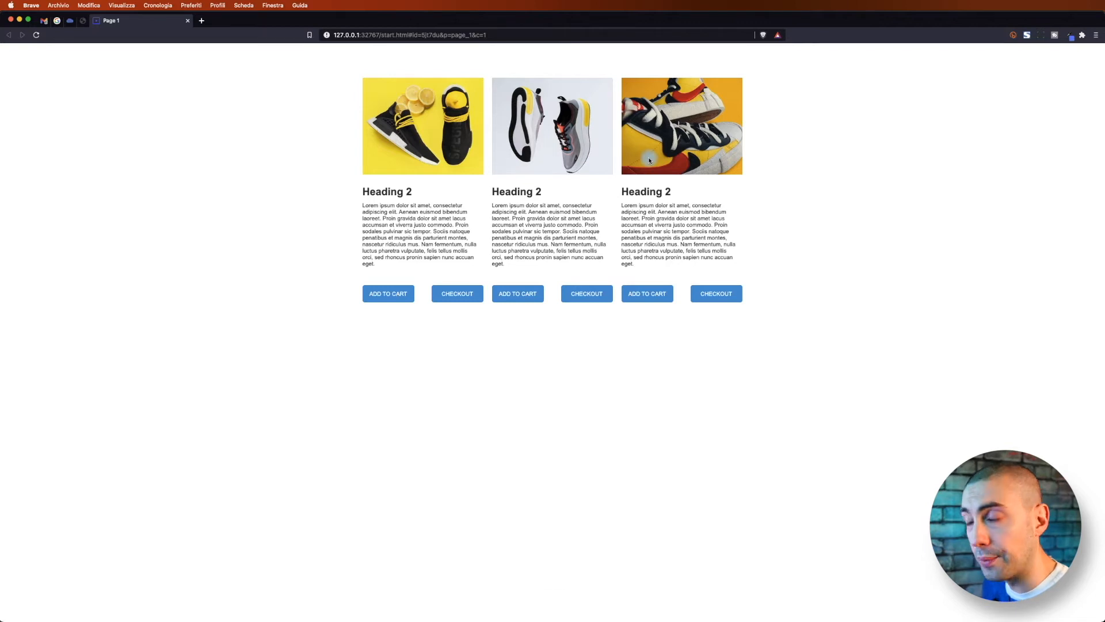
pyautogui.press('super+Tab')
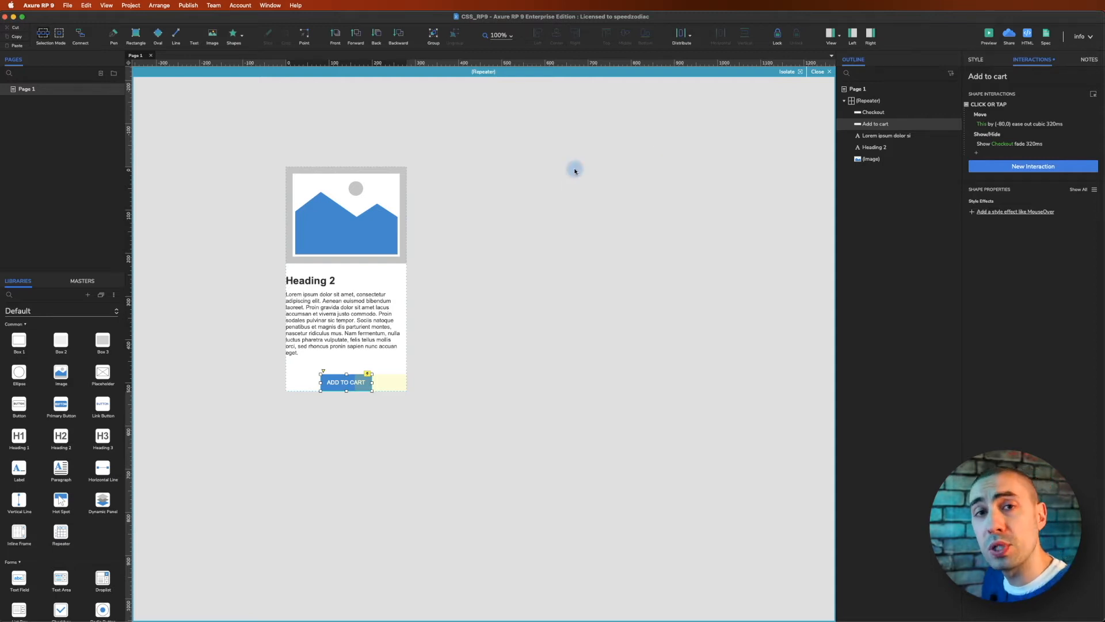
# Switch to the Brave browser and bring up the open Bounce.js page.
pyautogui.moveTo(2, 202)
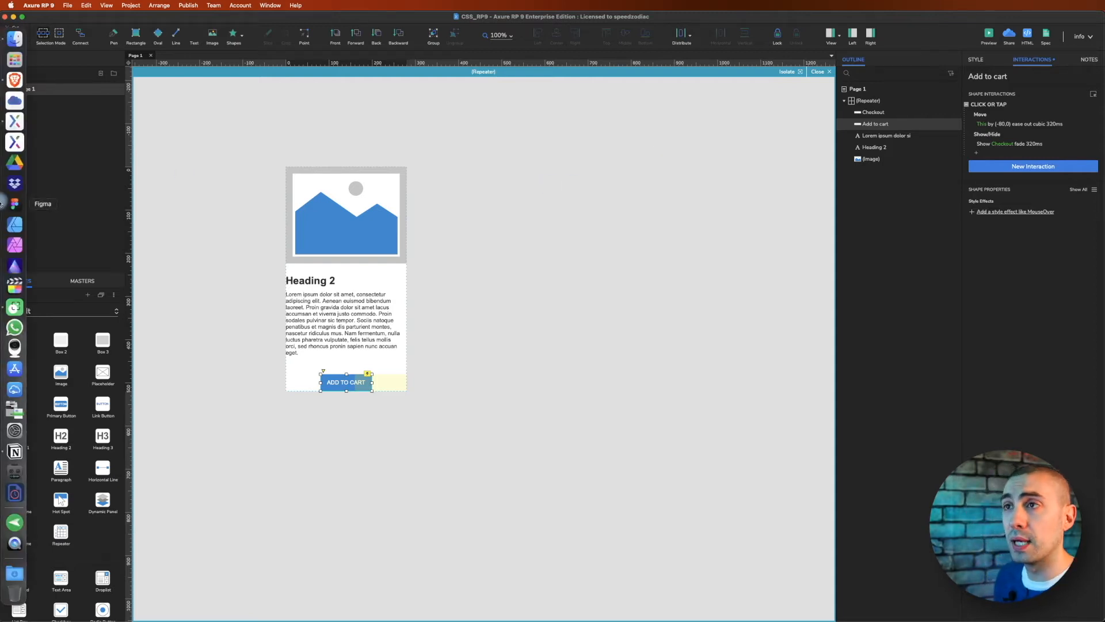
pyautogui.click(15, 81)
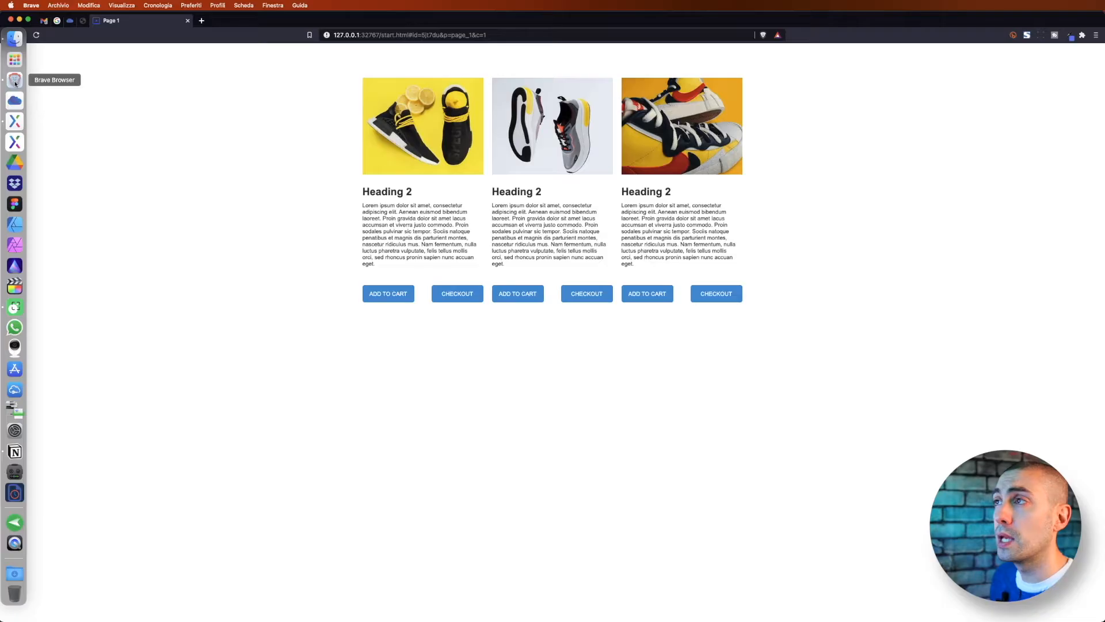
pyautogui.click(82, 21)
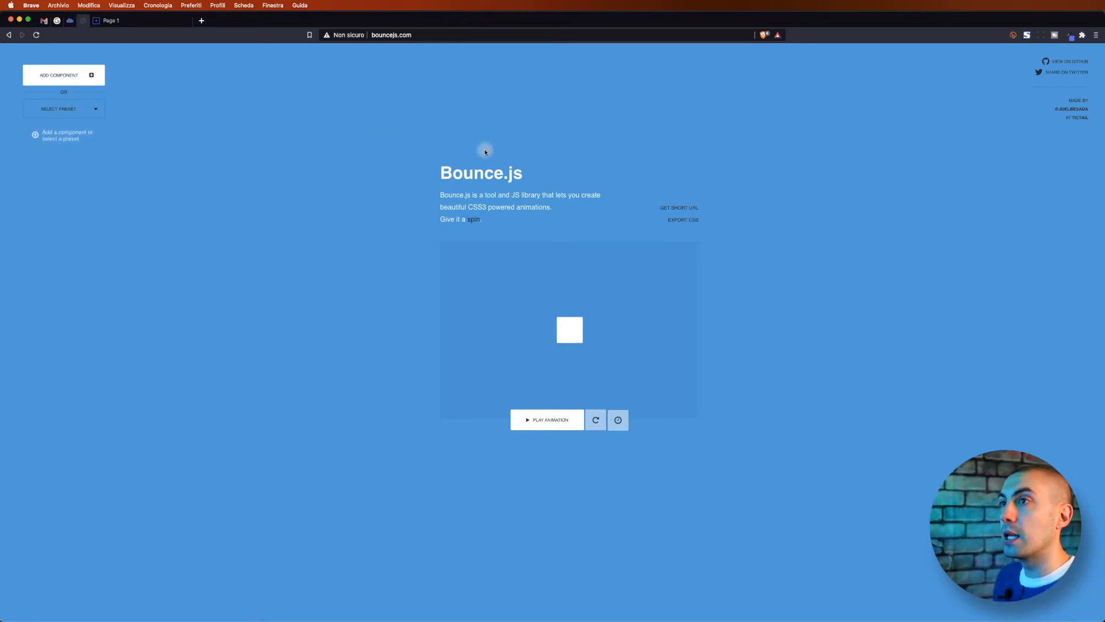
# Try the Jelly, Clock, Road Runner and Smack animation presets one after another.
pyautogui.click(95, 109)
pyautogui.click(38, 140)
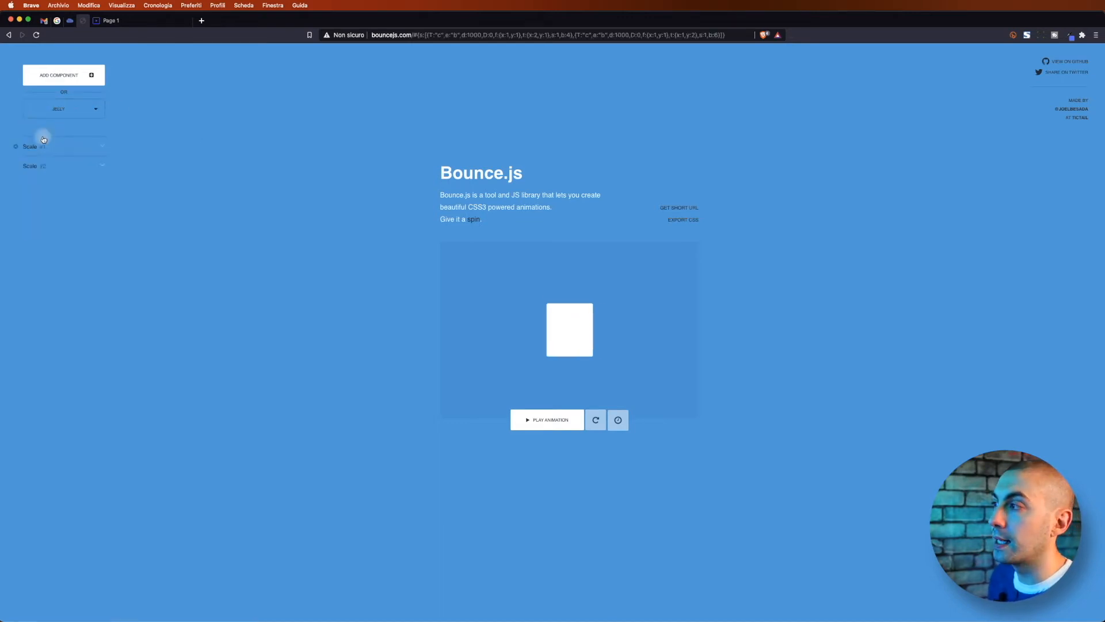
pyautogui.click(92, 109)
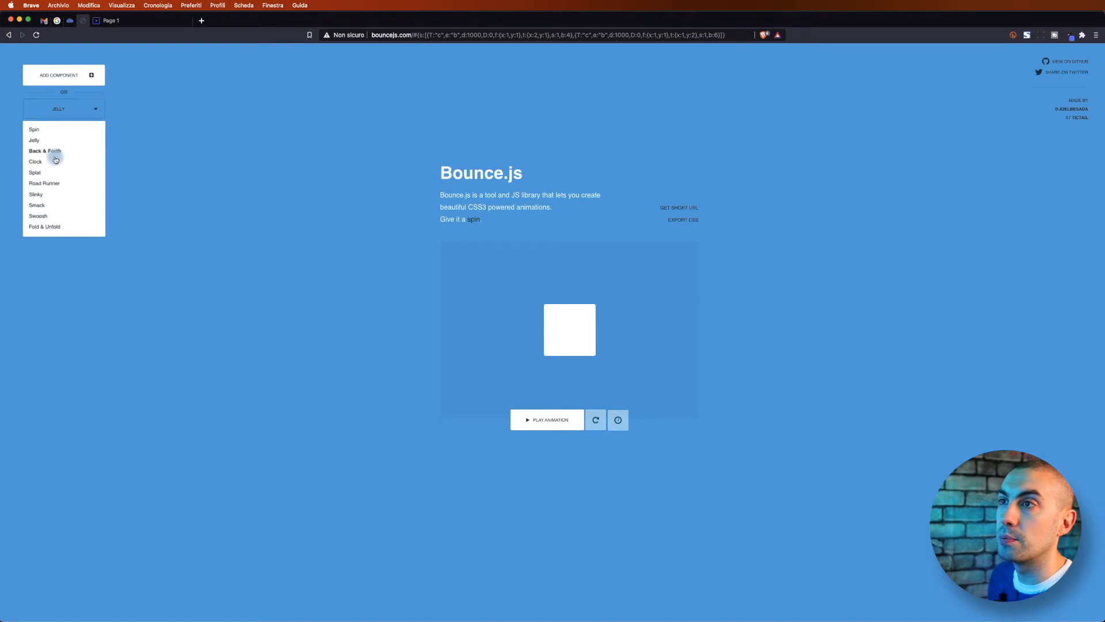
pyautogui.click(50, 160)
pyautogui.click(91, 109)
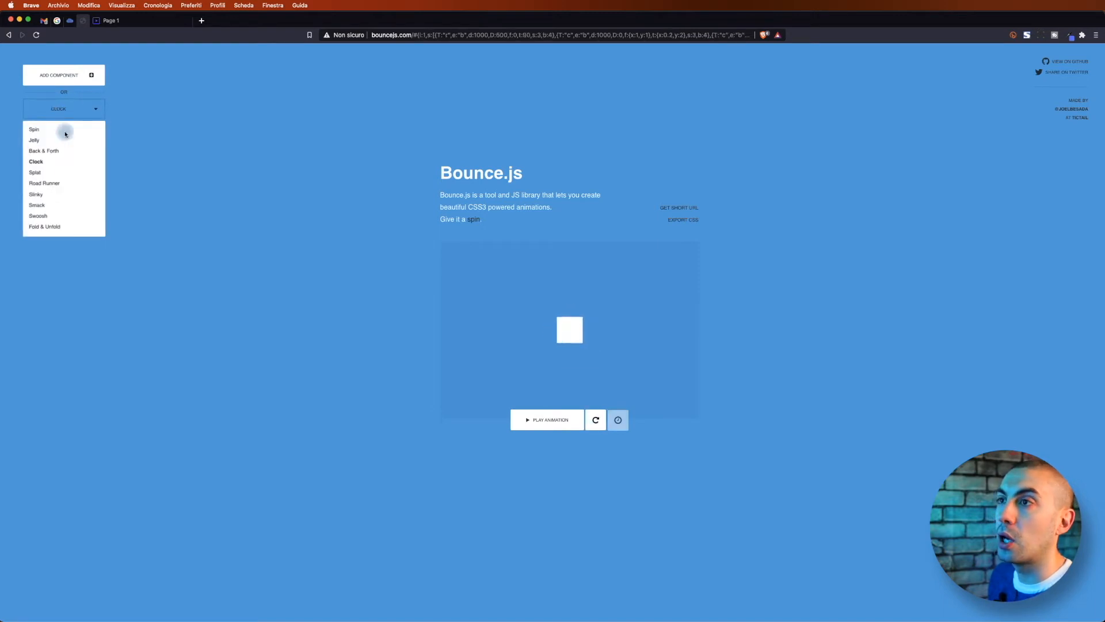
pyautogui.click(44, 182)
pyautogui.click(95, 109)
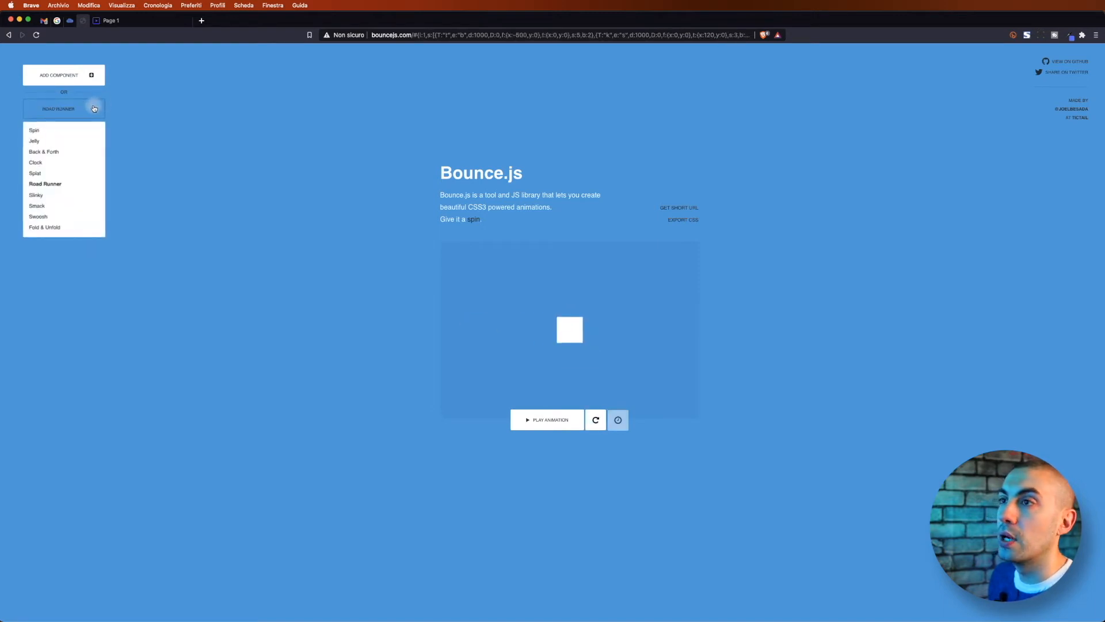
pyautogui.click(58, 208)
# Apply the Swoosh animation preset and play its animation.
pyautogui.click(80, 109)
pyautogui.click(50, 216)
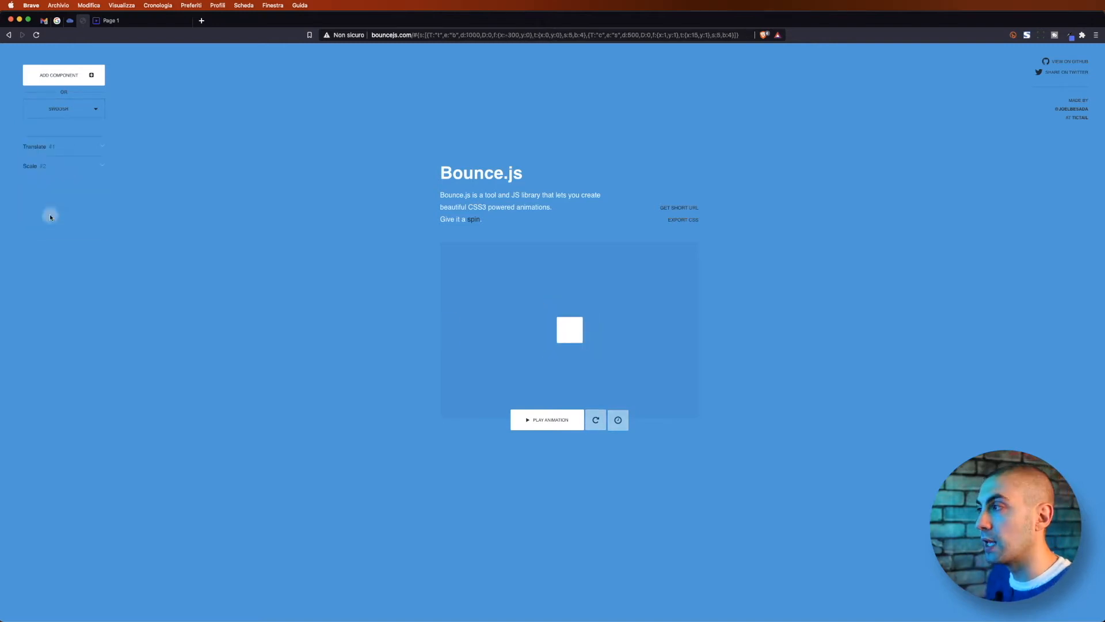
pyautogui.click(554, 420)
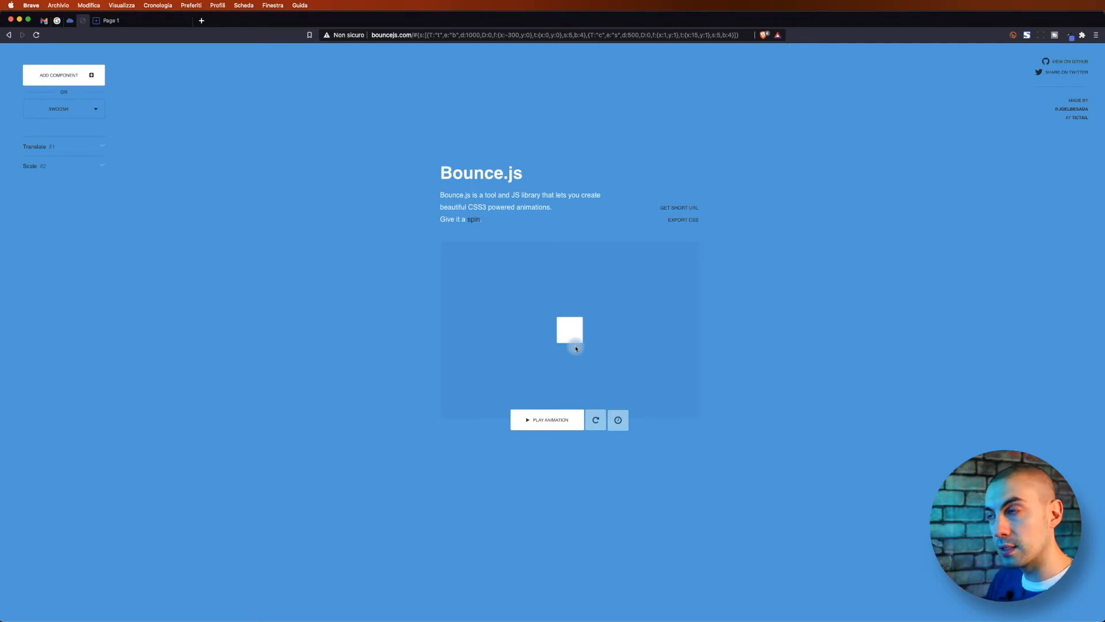
# Set the Translate component's X-axis start value to 300 px and play the animation.
pyautogui.click(93, 150)
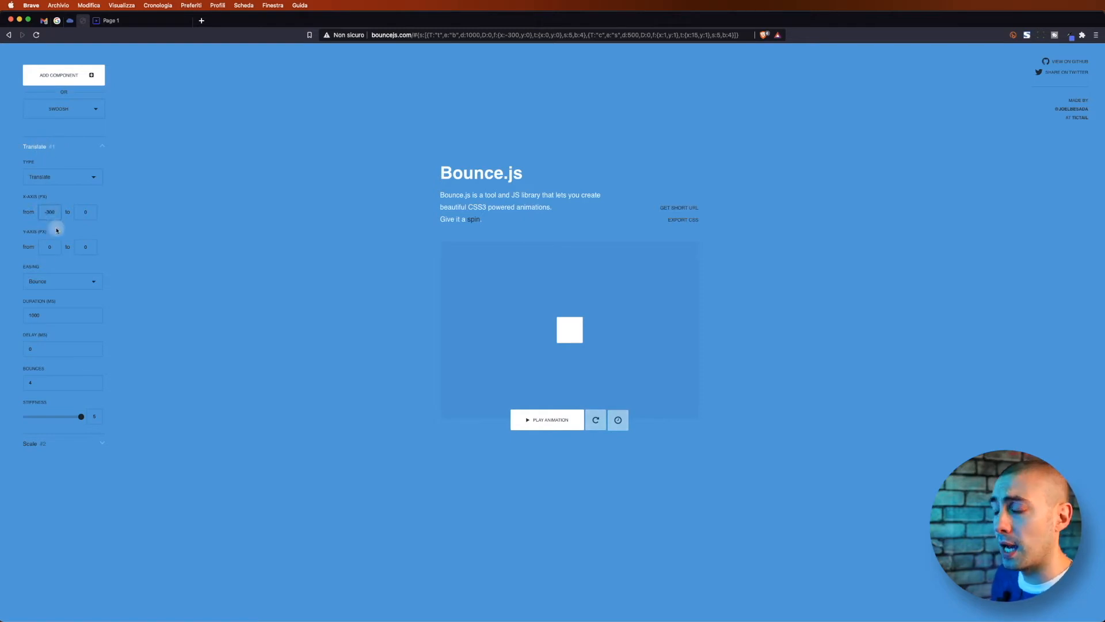
pyautogui.press('BackSpace')
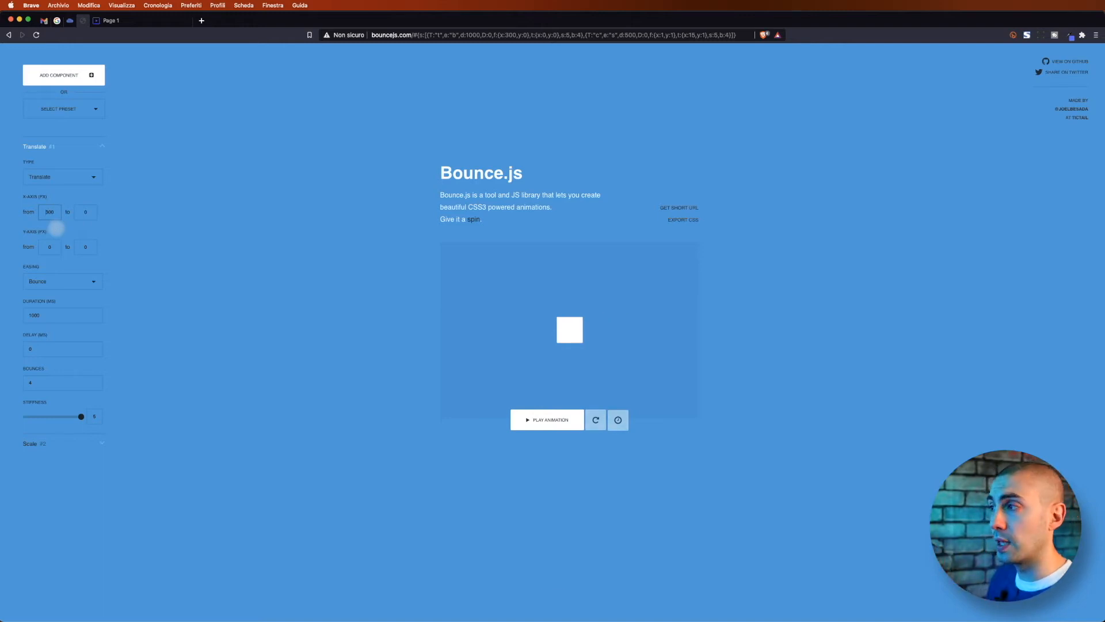
pyautogui.click(551, 424)
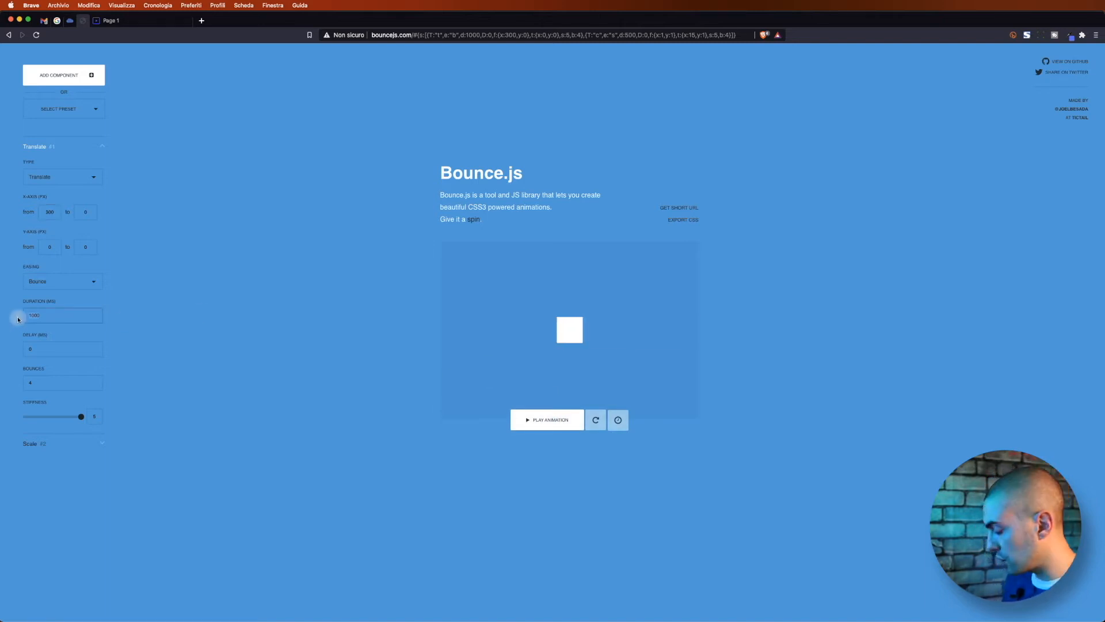
# Set the Translate component's duration to 2500 ms and replay the animation to check the timing.
pyautogui.write('2500')
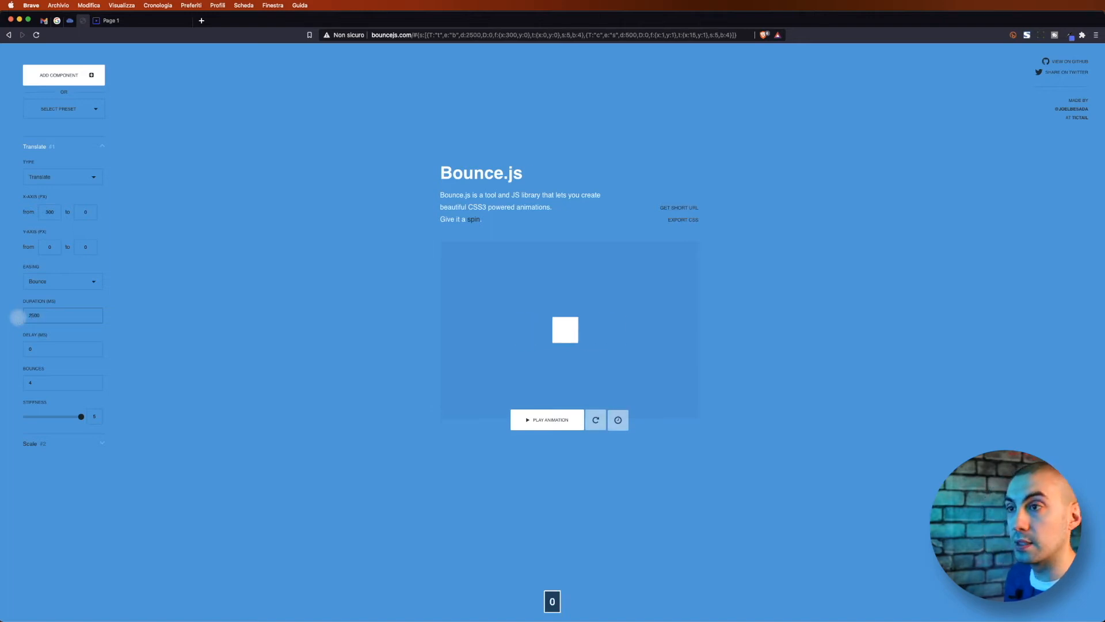
pyautogui.click(547, 423)
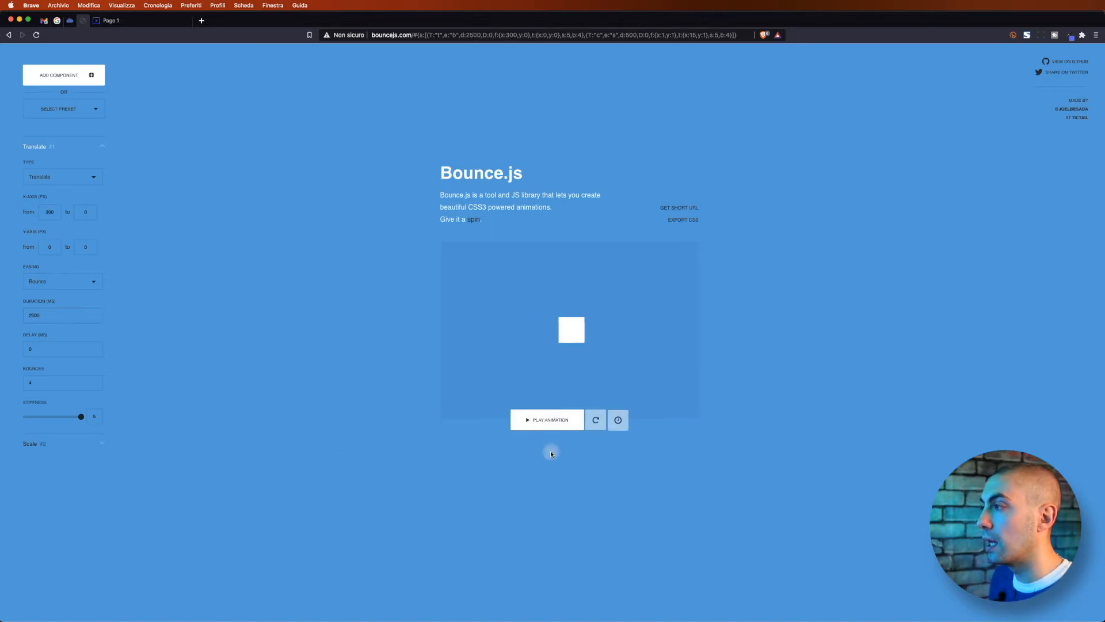
pyautogui.click(552, 425)
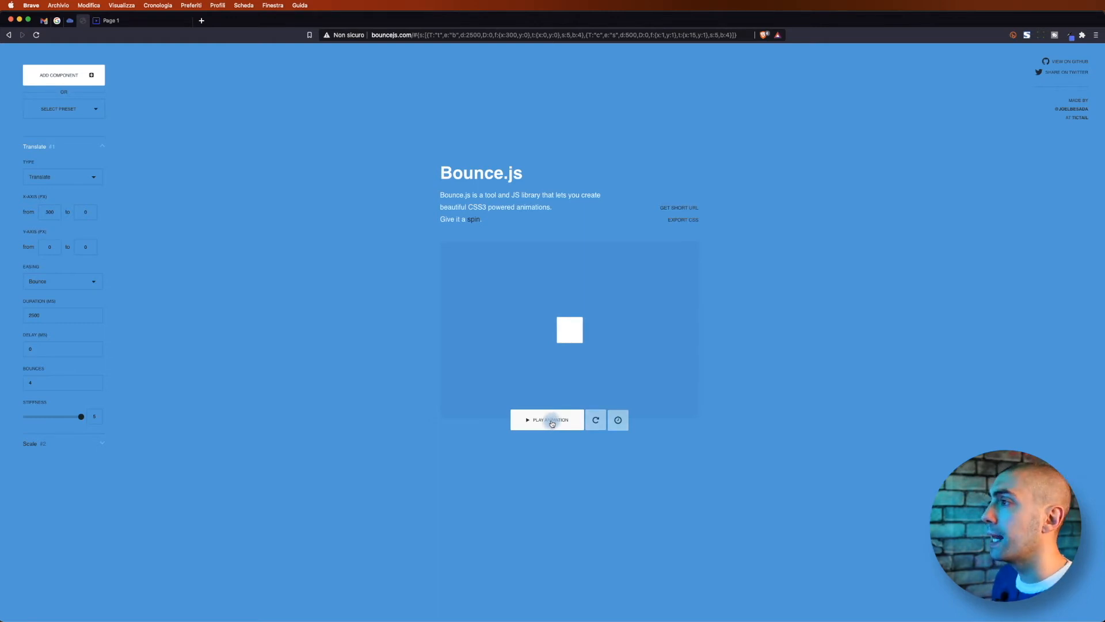
# Export the animation's CSS code with the Prefix CSS option turned off.
pyautogui.click(683, 220)
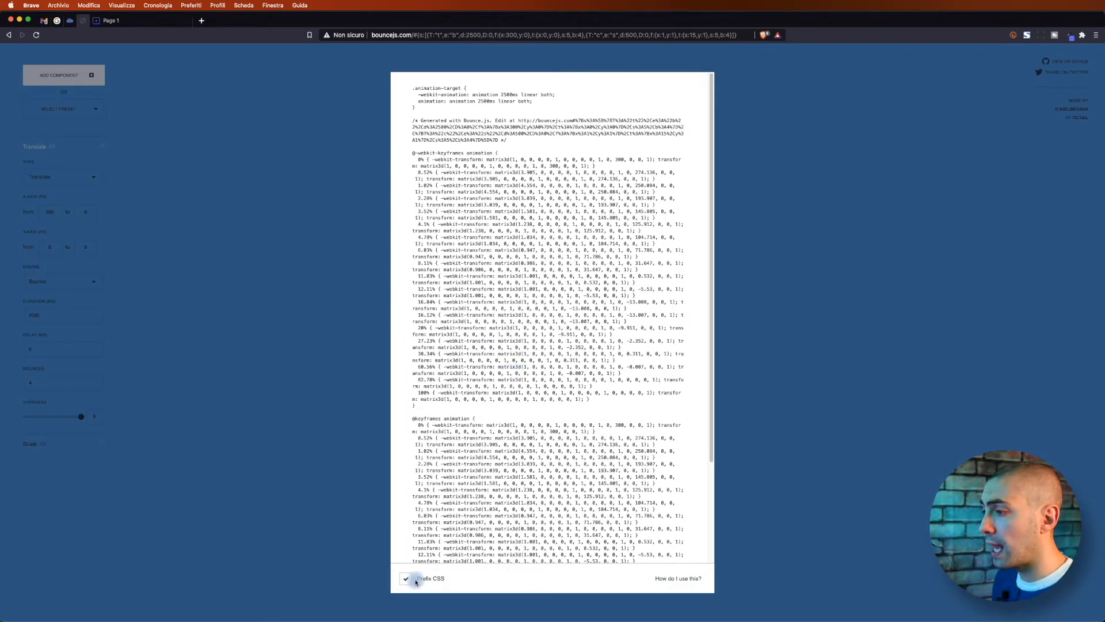
pyautogui.scroll(-3, 587, 414)
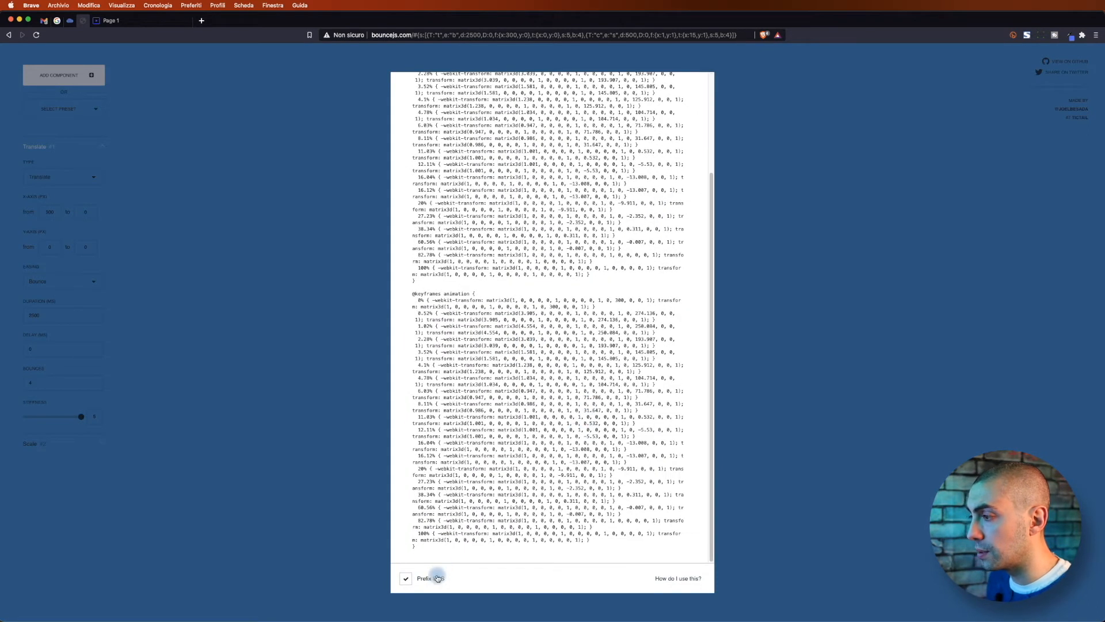
pyautogui.click(405, 579)
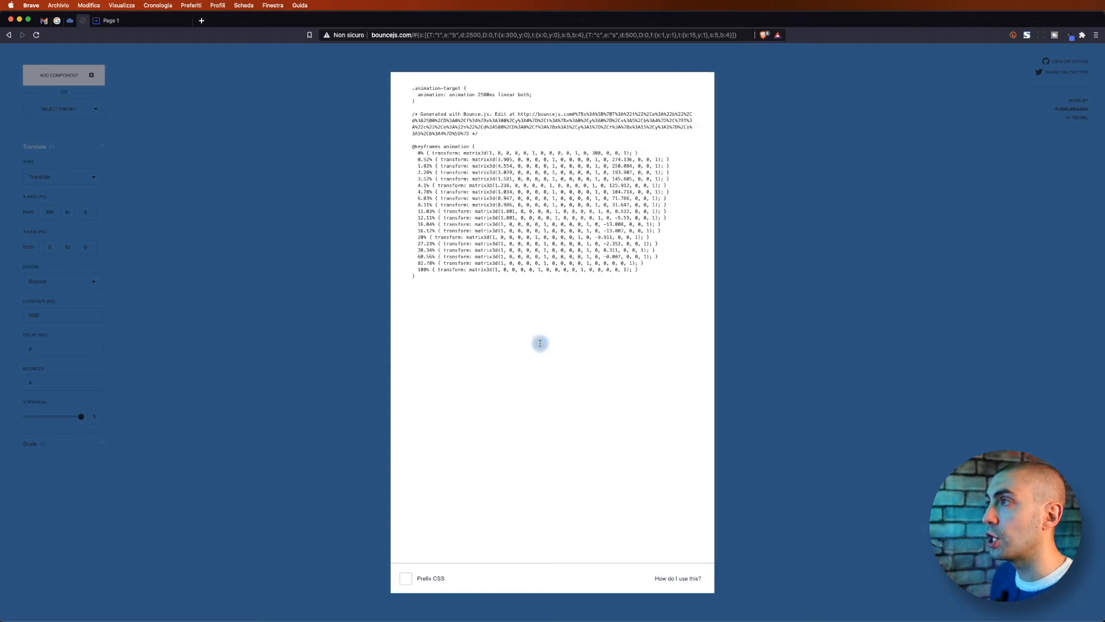
# Copy the whole exported animation CSS code, from the .animation-target rule through the keyframes block.
pyautogui.moveTo(435, 279); pyautogui.dragTo(411, 83)
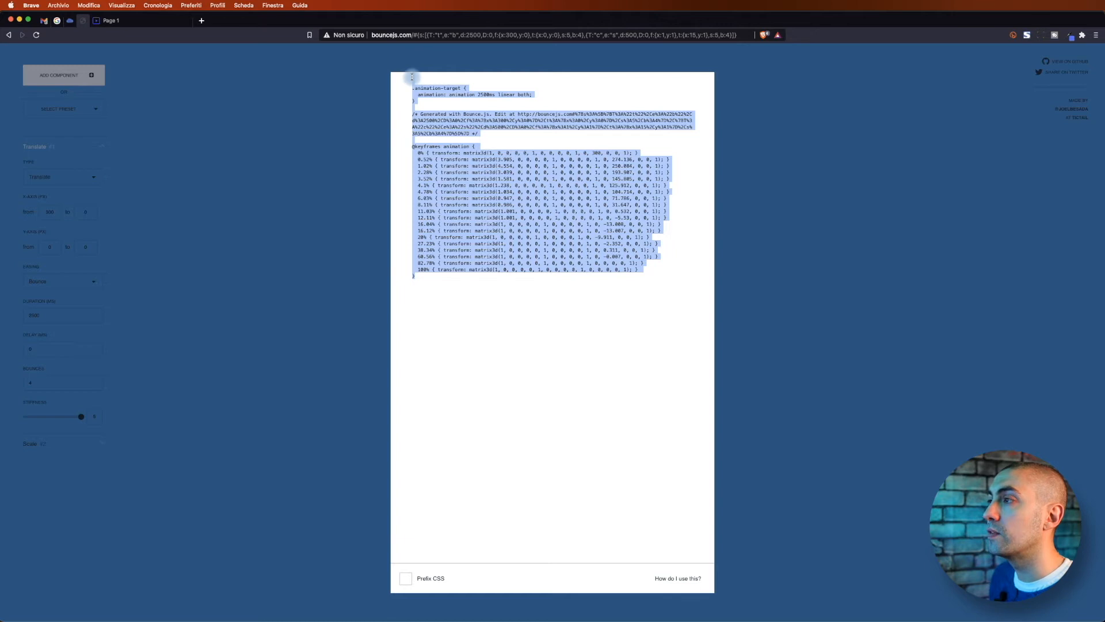
pyautogui.press('super+a')
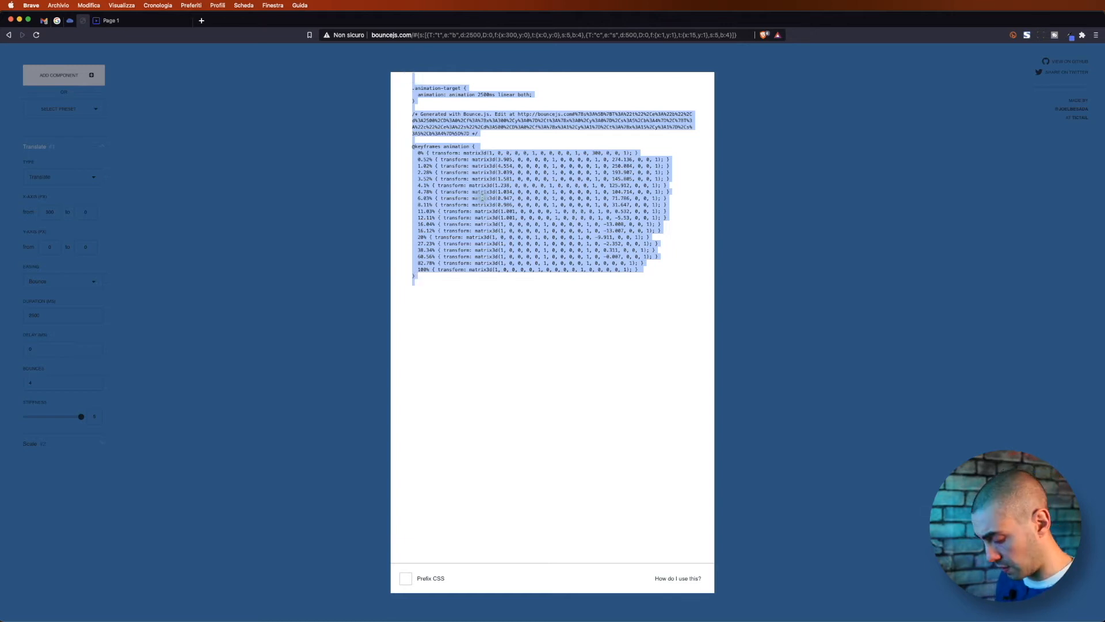
pyautogui.press('super+c')
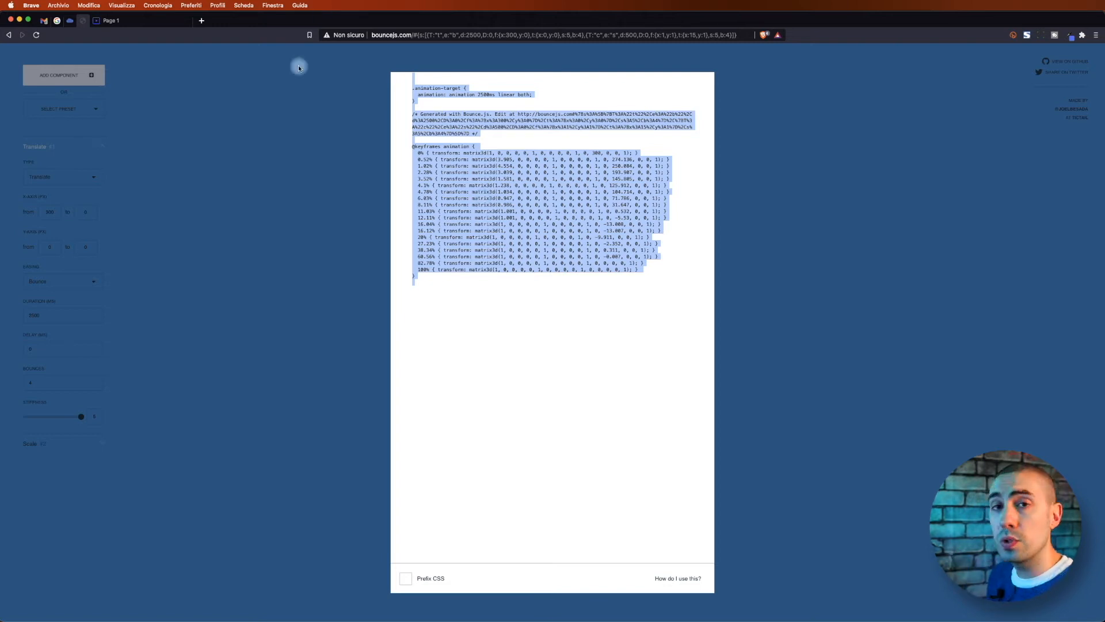
# Switch to Axure Cloud and delete the existing animation plugin from the CSS_RP9 project.
pyautogui.click(69, 23)
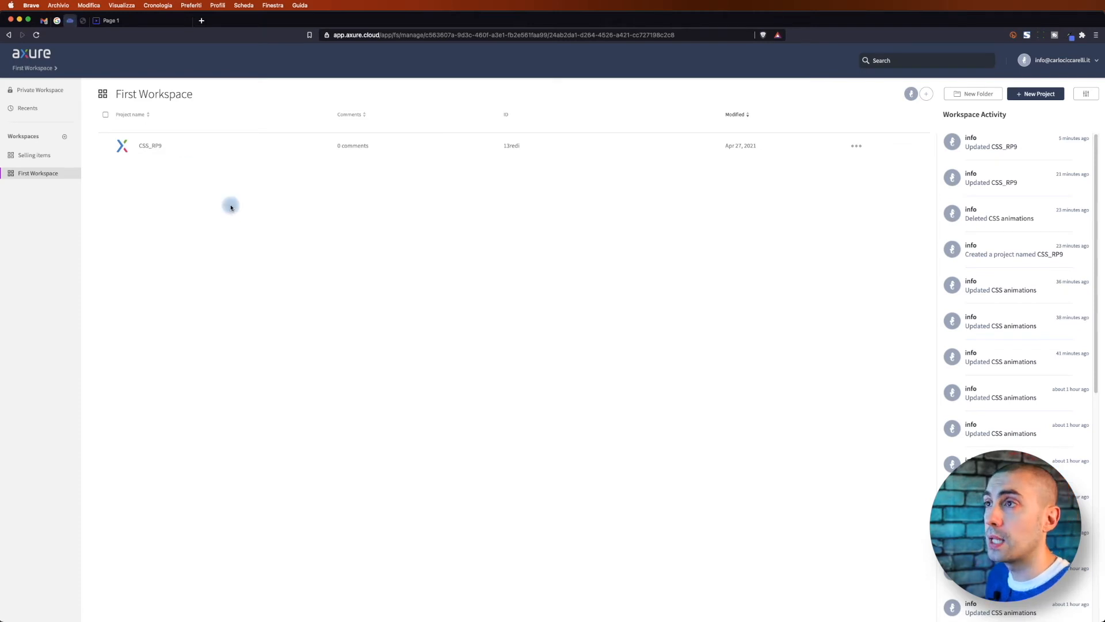
pyautogui.click(156, 150)
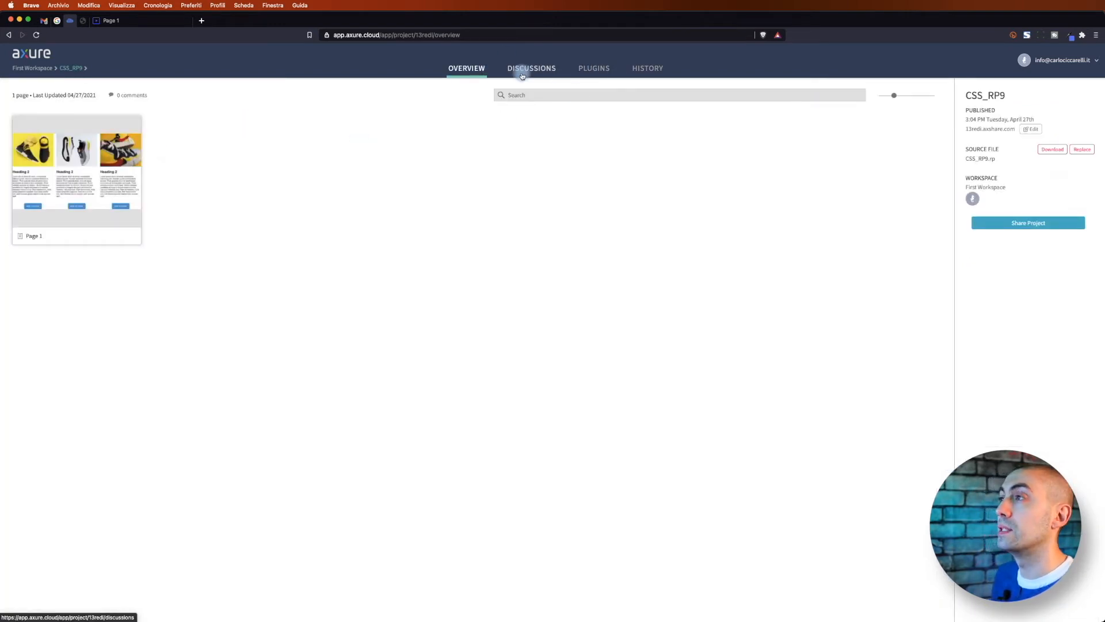
pyautogui.click(595, 75)
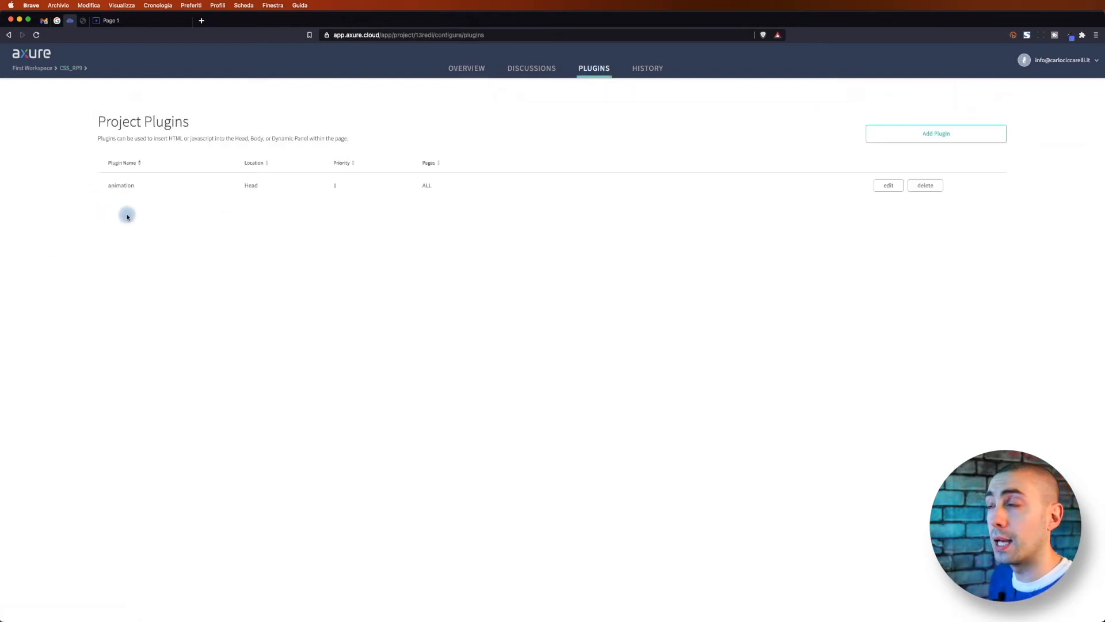
pyautogui.click(926, 185)
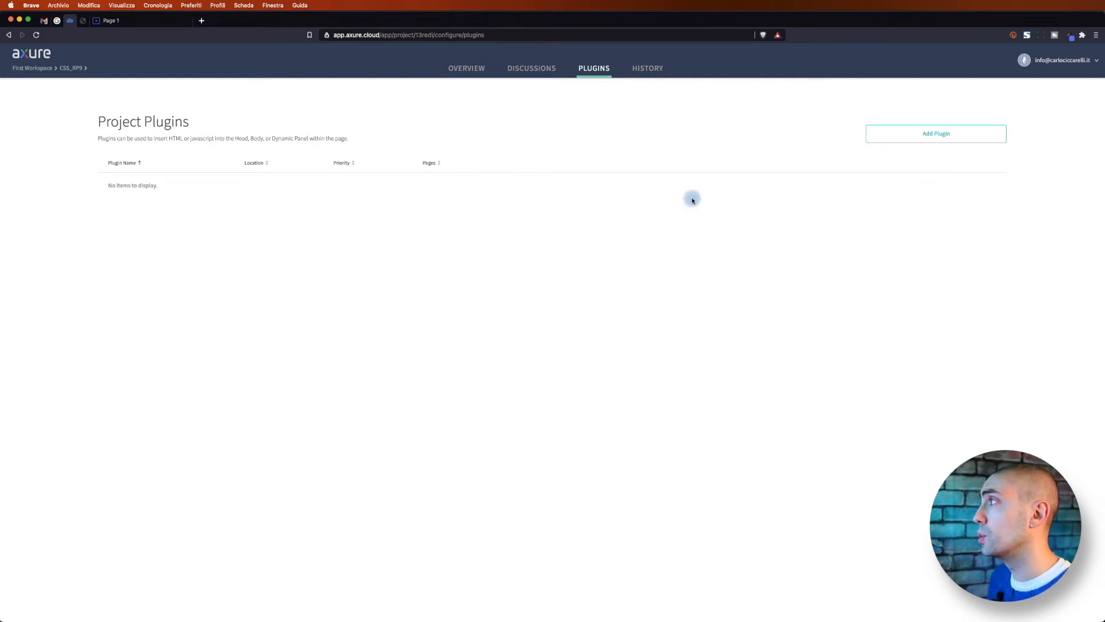
# Start a new project plugin, paste the copied CSS as its code and name it Swoosh.
pyautogui.click(925, 138)
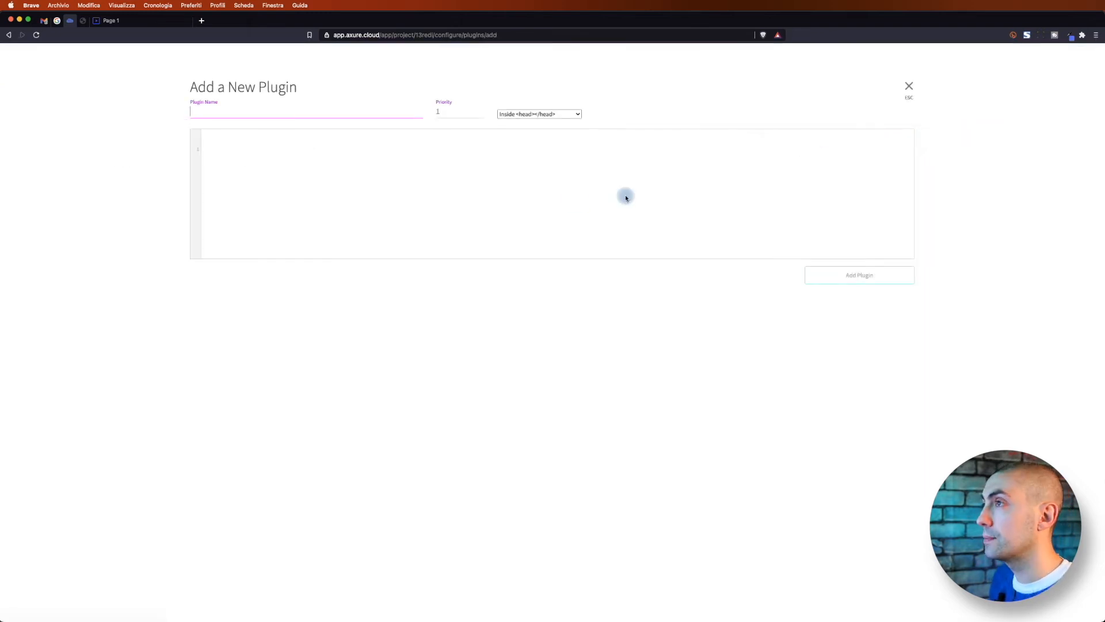
pyautogui.click(240, 144)
pyautogui.press('super+v')
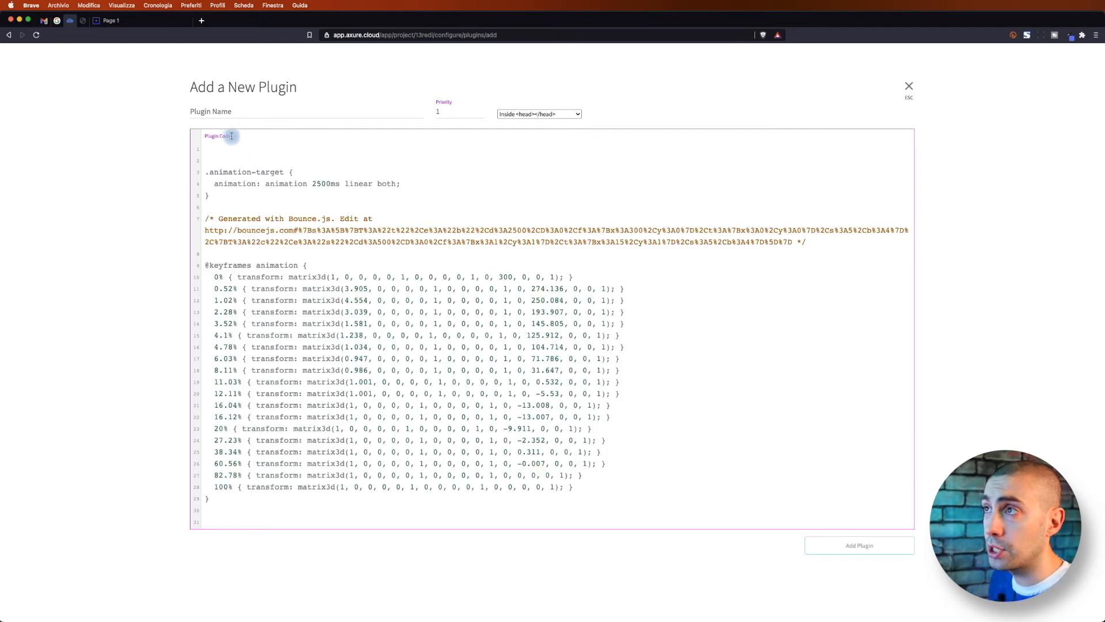
pyautogui.click(228, 114)
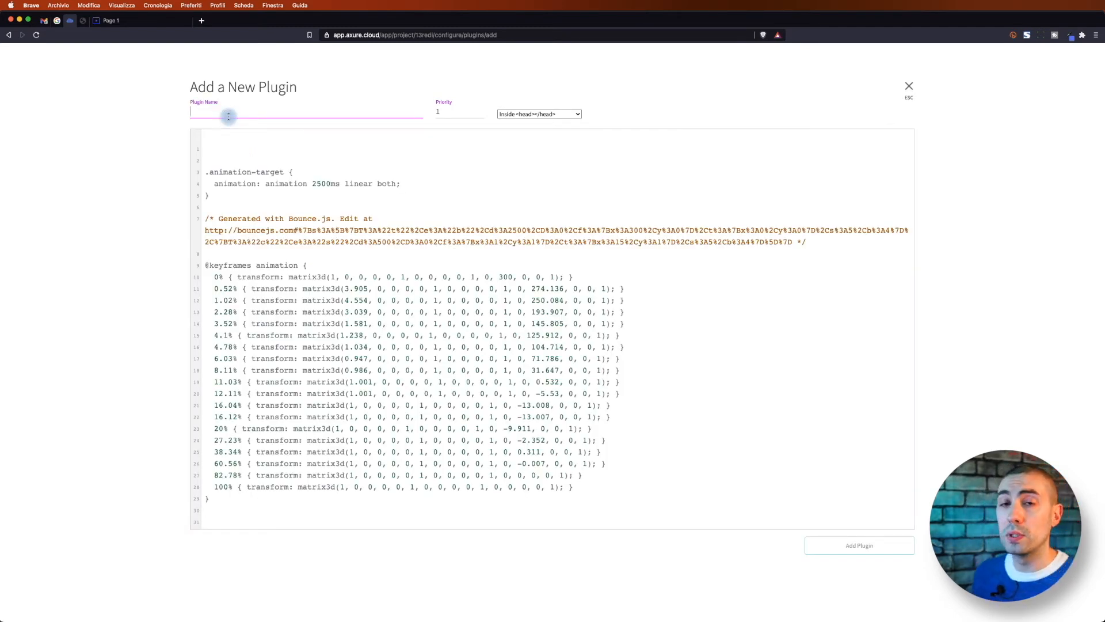
pyautogui.write('Swoosh')
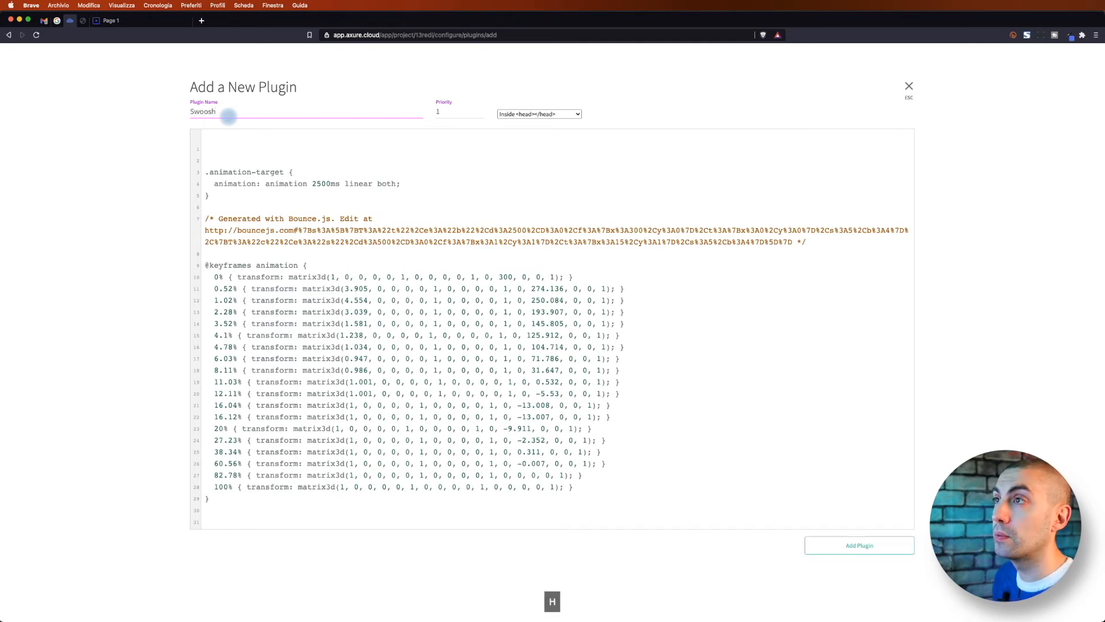
# Wrap the pasted plugin code in an opening <style> tag and a closing </style> tag.
pyautogui.click(225, 149)
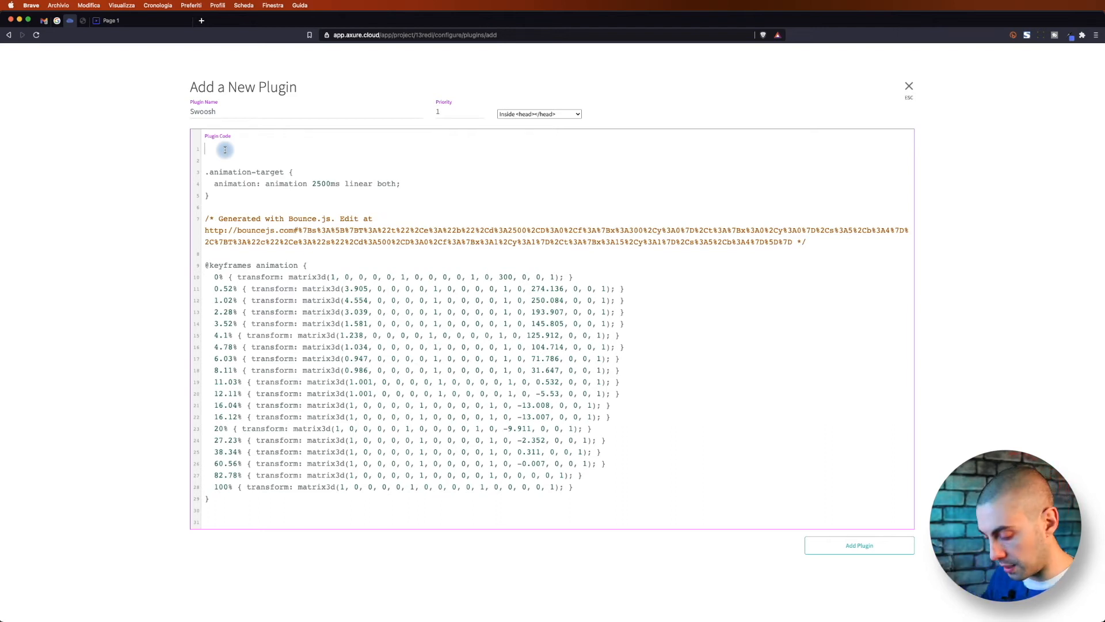
pyautogui.write('<')
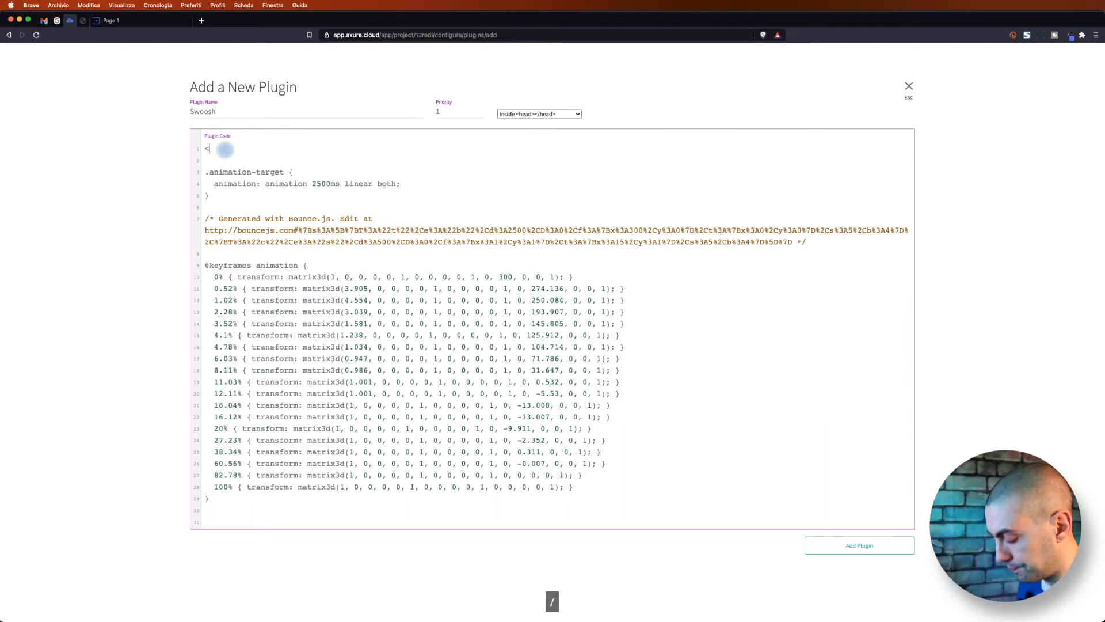
pyautogui.write('style>')
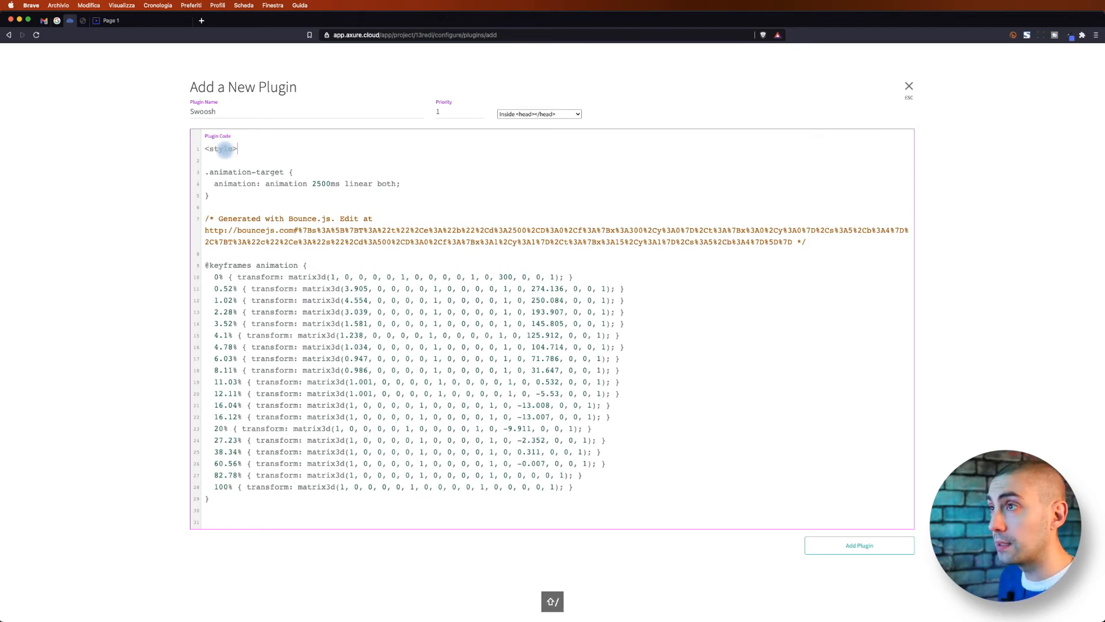
pyautogui.click(216, 521)
pyautogui.write('</')
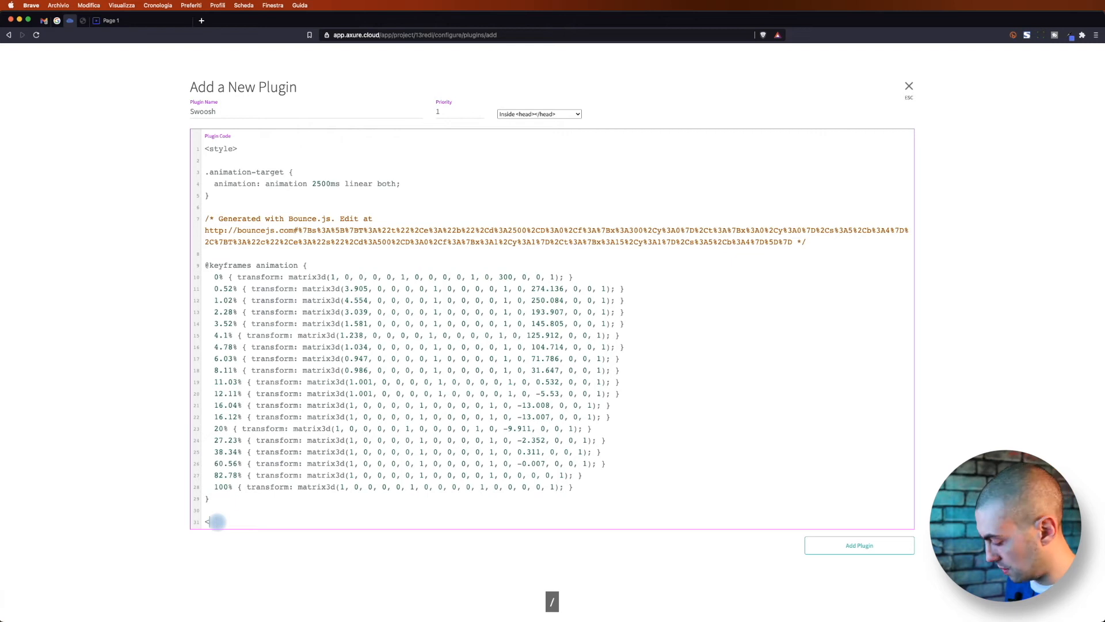
pyautogui.write('style>')
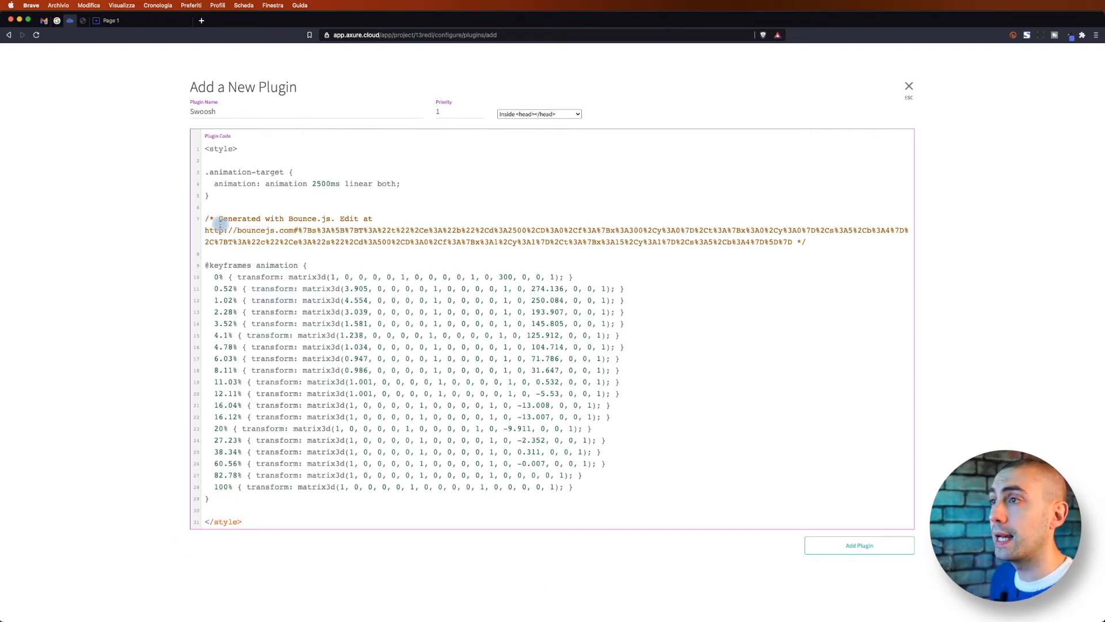
# Remove the "Generated with Bounce.js" comment and the extra blank line above the keyframes block.
pyautogui.moveTo(206, 209); pyautogui.dragTo(855, 243)
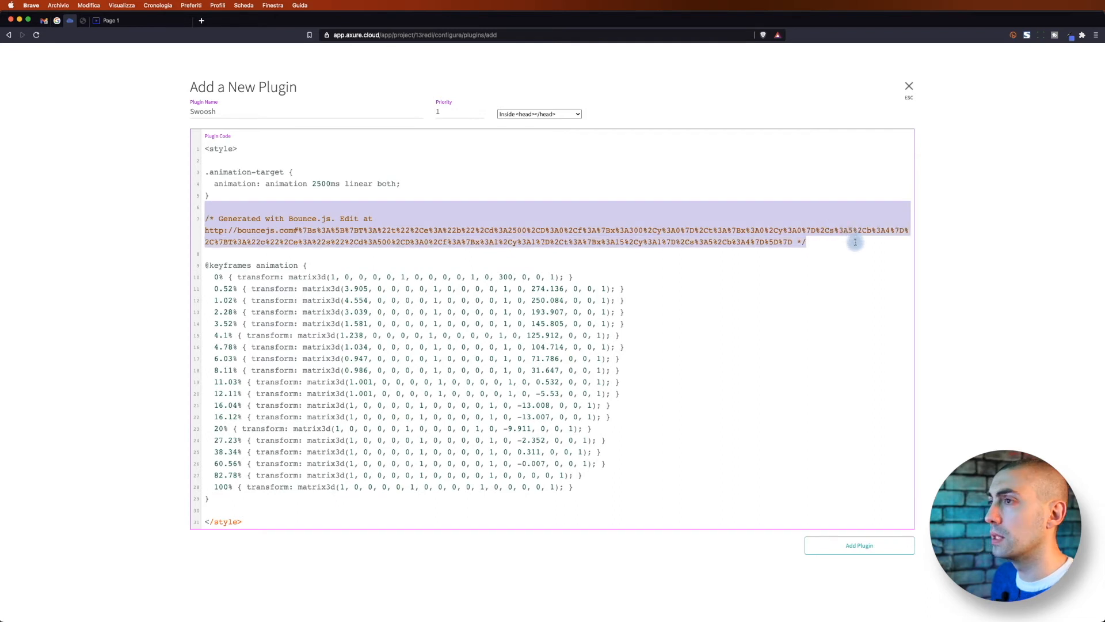
pyautogui.press('BackSpace')
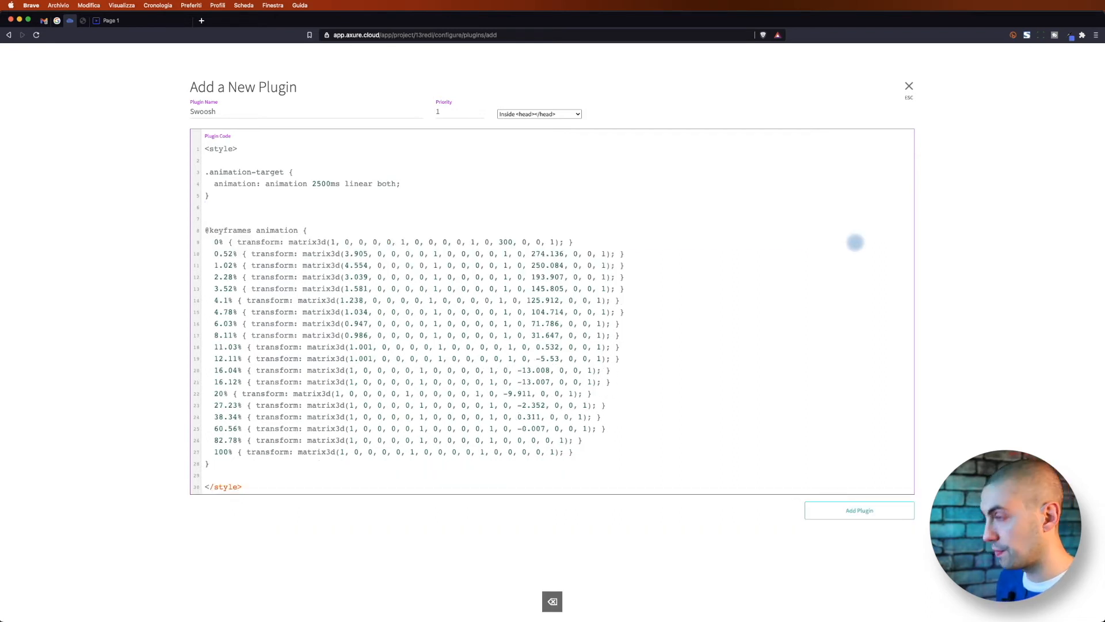
pyautogui.press('BackSpace')
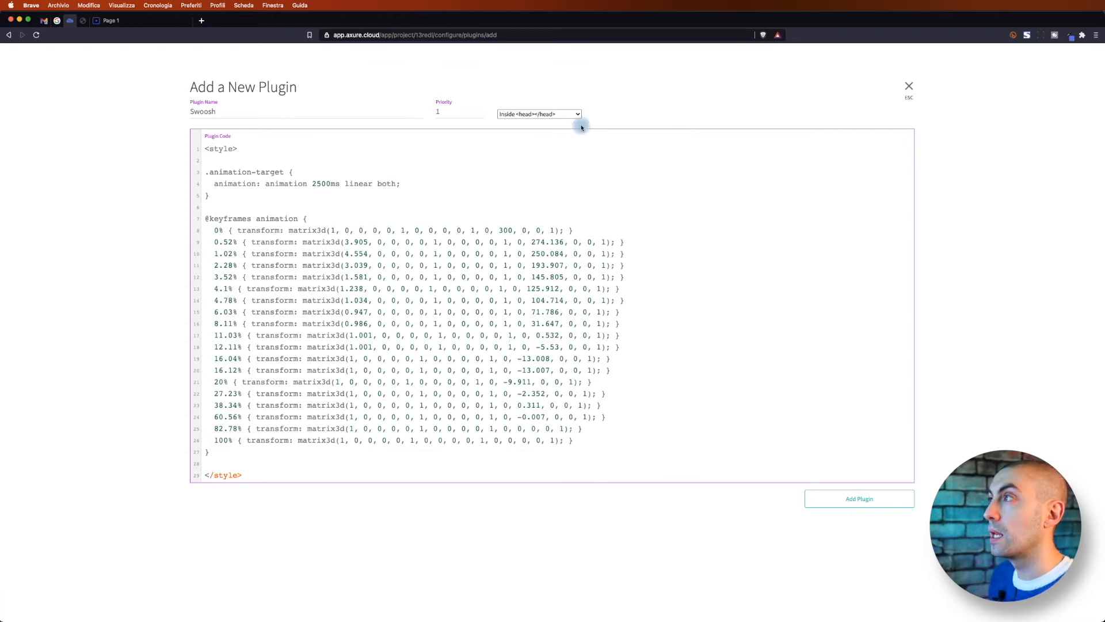
# Try the Inside Specific Dynamic Panel location for the plugin, and return it to Inside <head></head>.
pyautogui.click(520, 115)
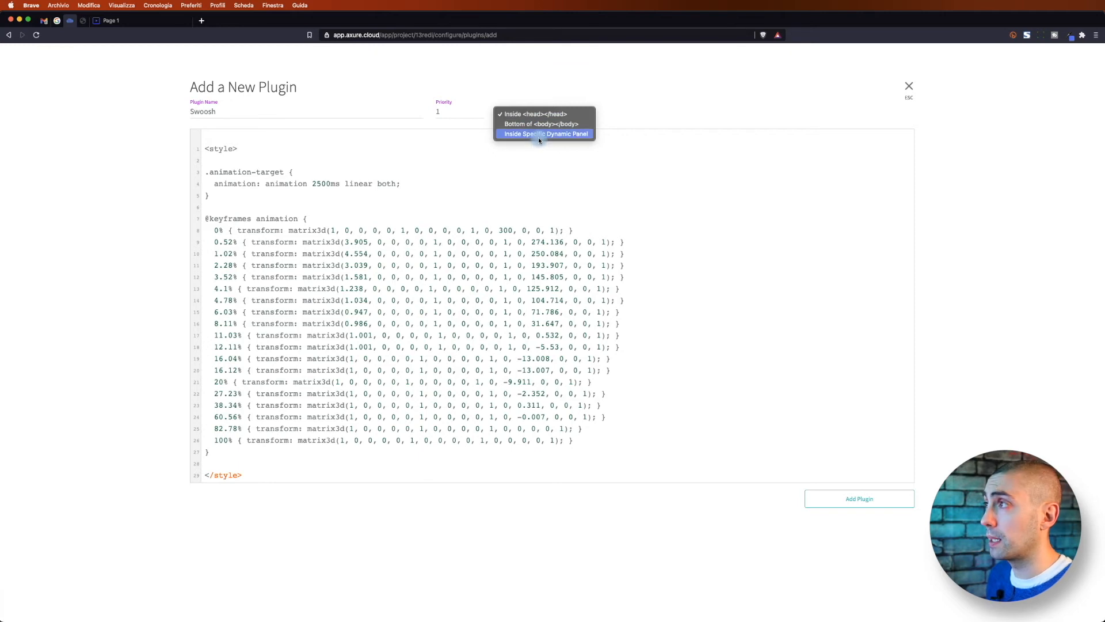
pyautogui.click(539, 137)
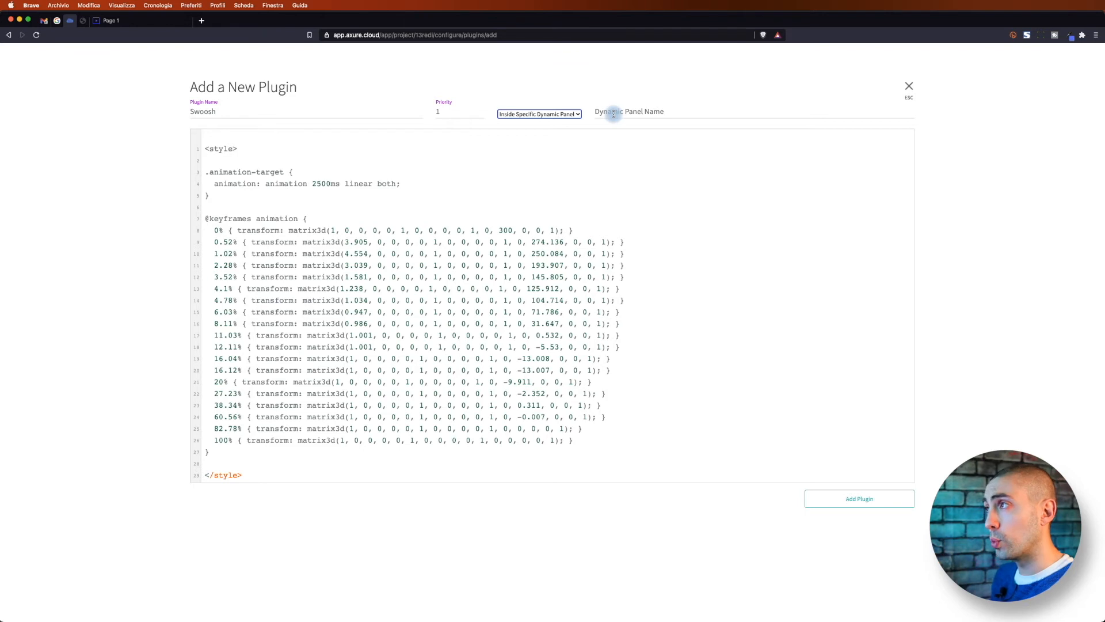
pyautogui.click(575, 115)
pyautogui.click(568, 96)
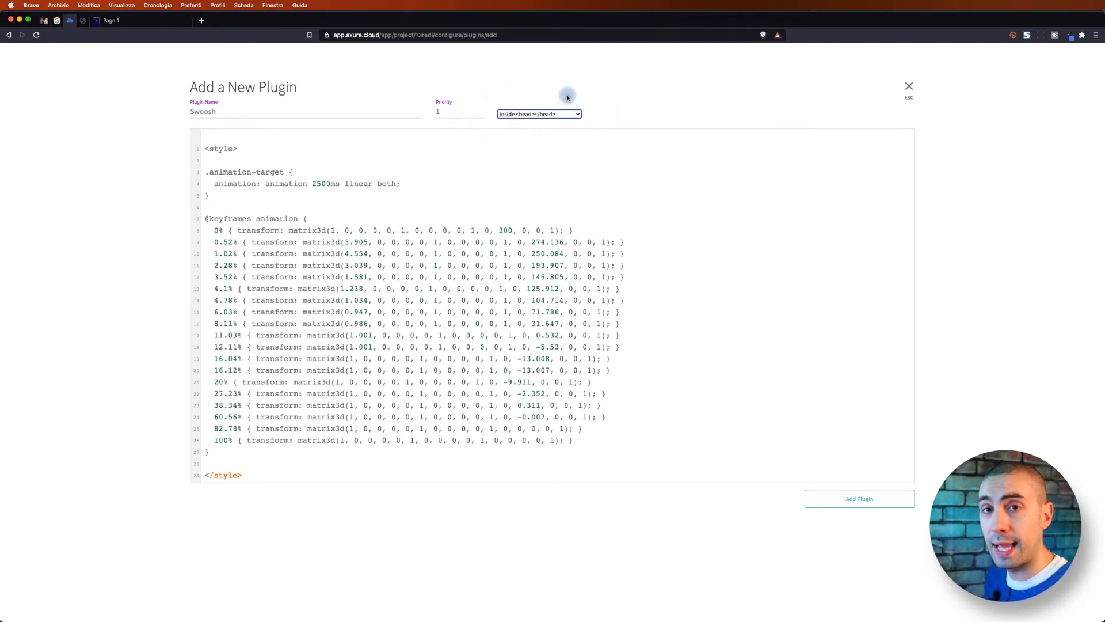
# Add the Swoosh plugin, include it on Page 1 and on new pages by default, and save the page assignment.
pyautogui.click(857, 500)
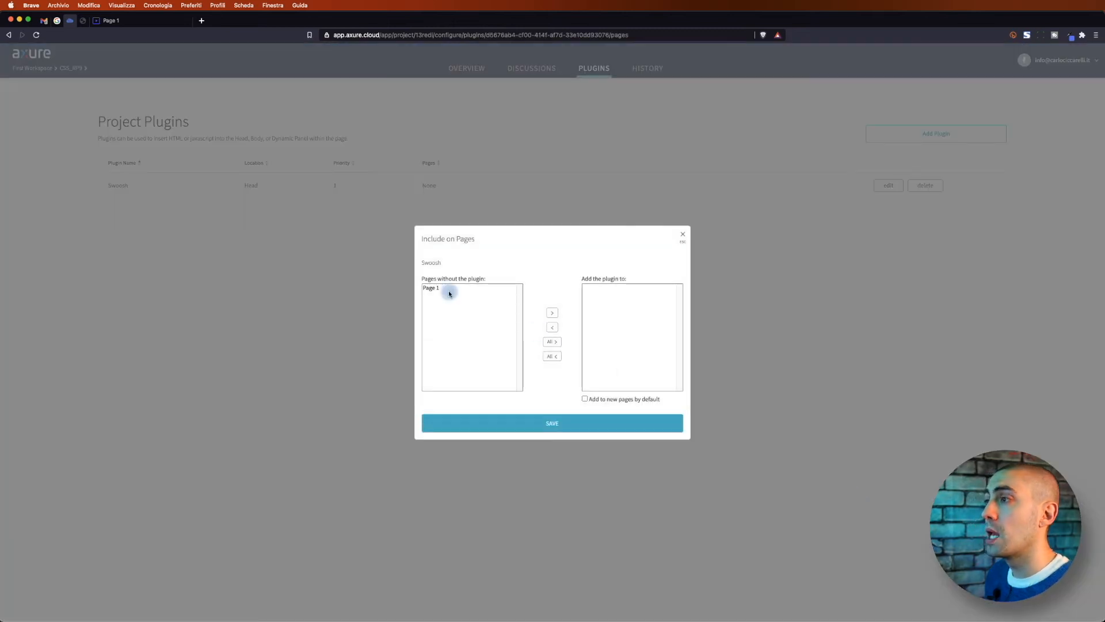
pyautogui.click(447, 290)
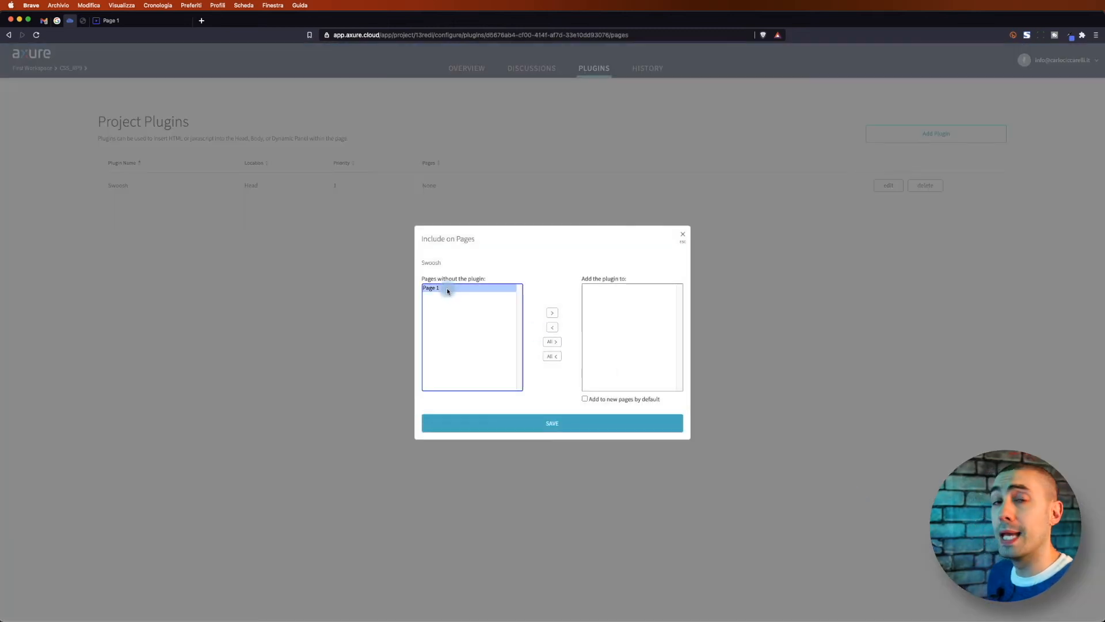
pyautogui.click(554, 342)
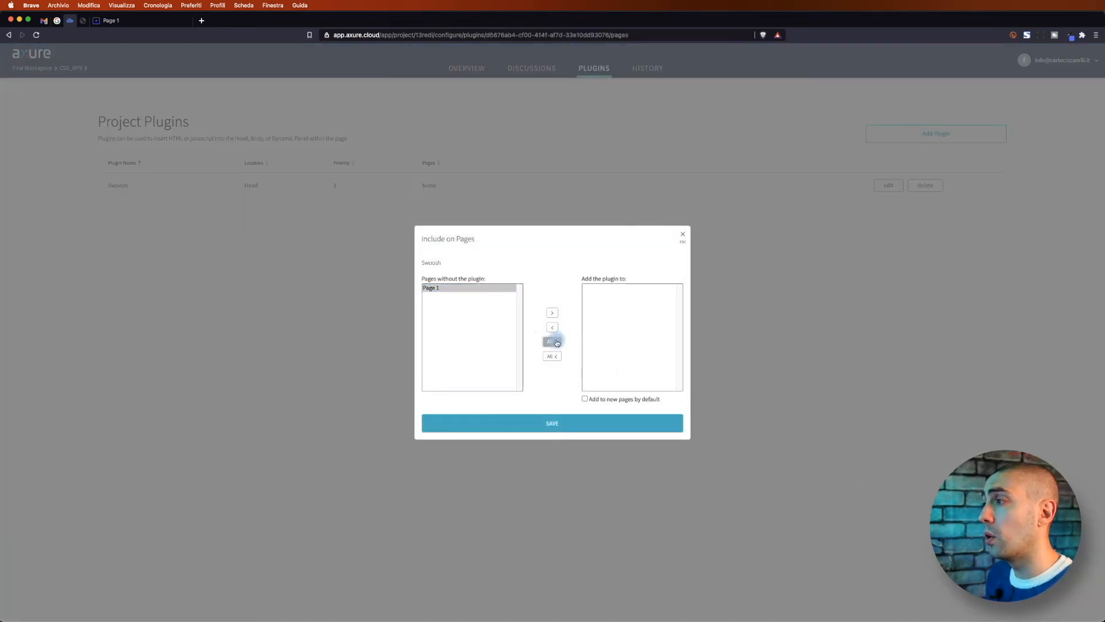
pyautogui.click(585, 399)
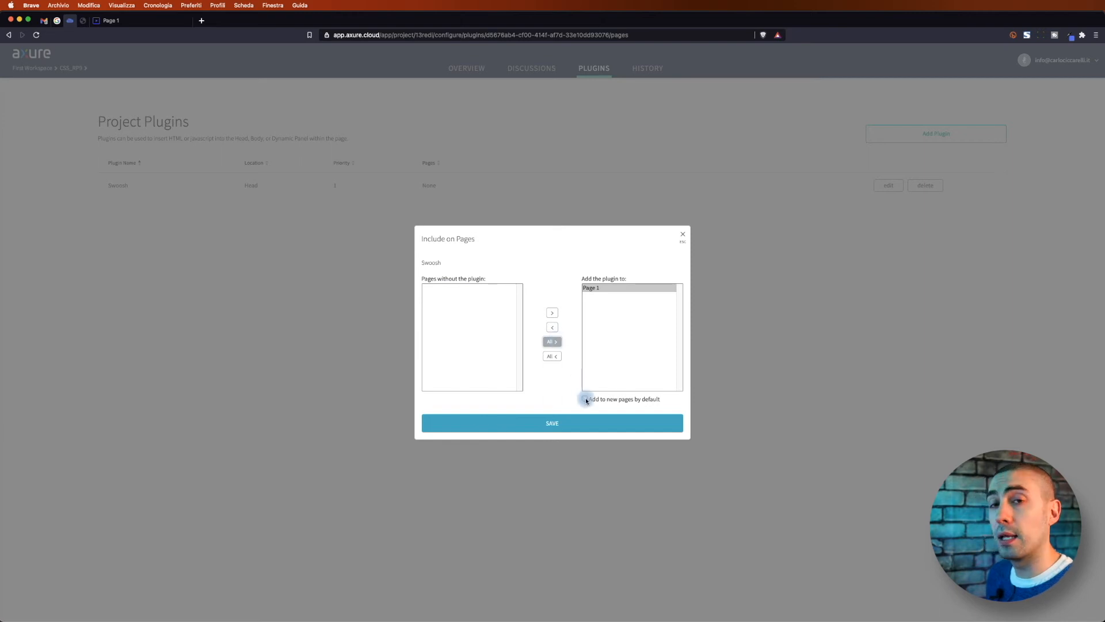
pyautogui.click(582, 419)
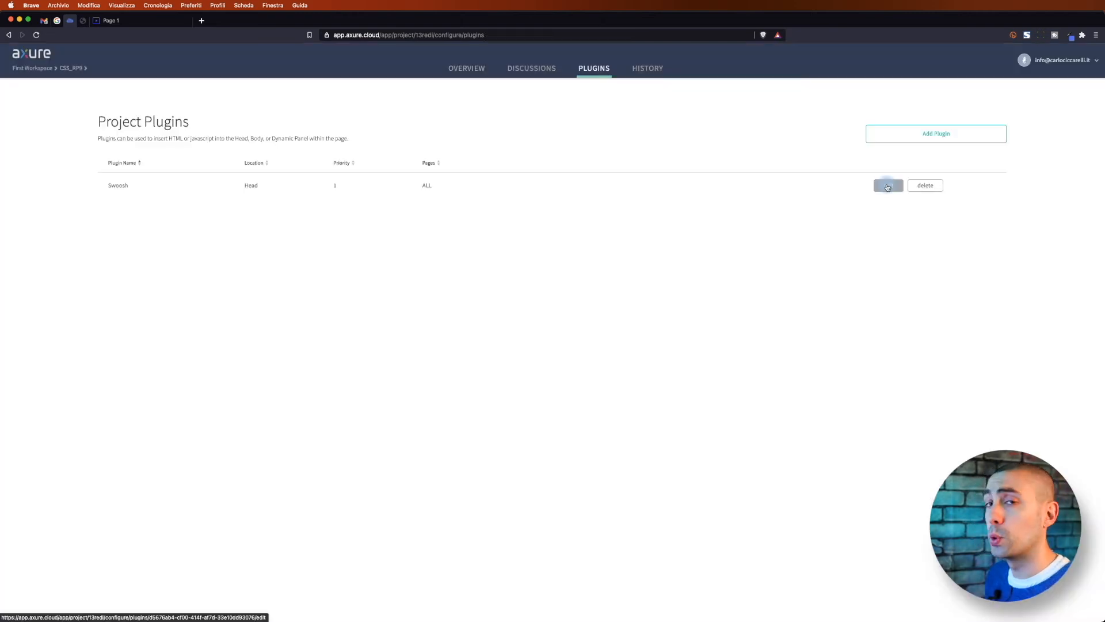
# Edit the Swoosh plugin code and rename the animation-target class to swoosh.
pyautogui.click(887, 186)
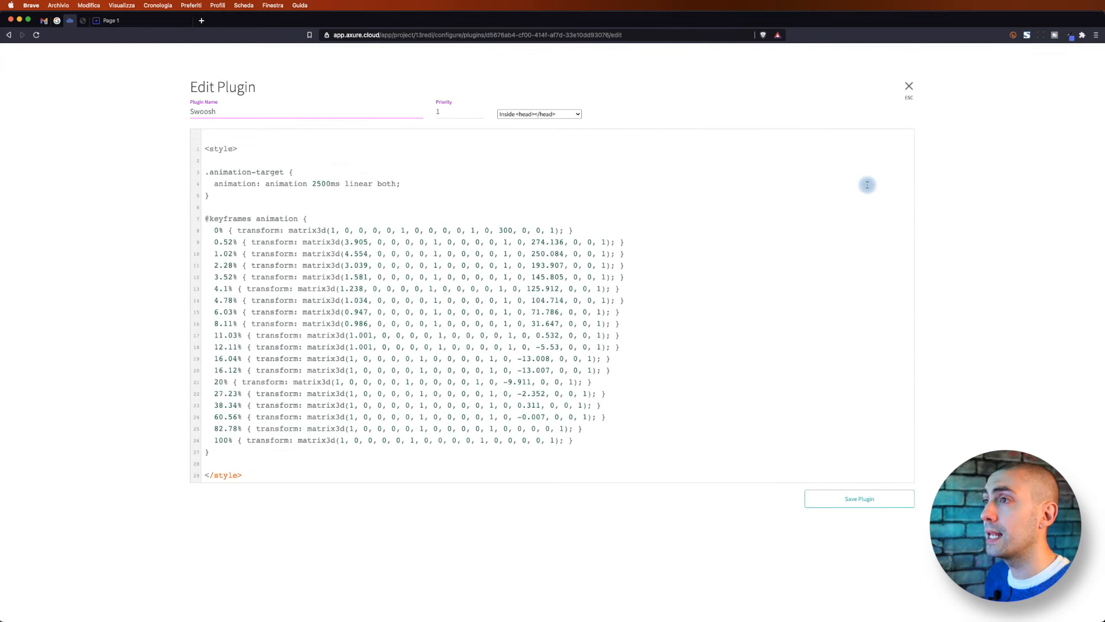
pyautogui.moveTo(211, 172); pyautogui.dragTo(284, 172)
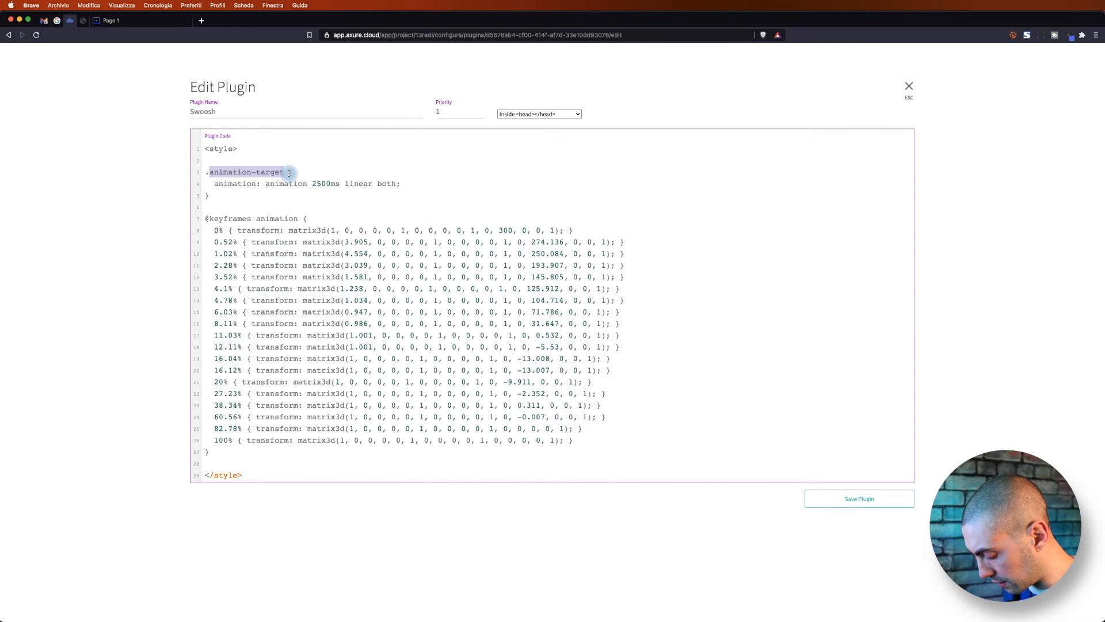
pyautogui.write('swoosh')
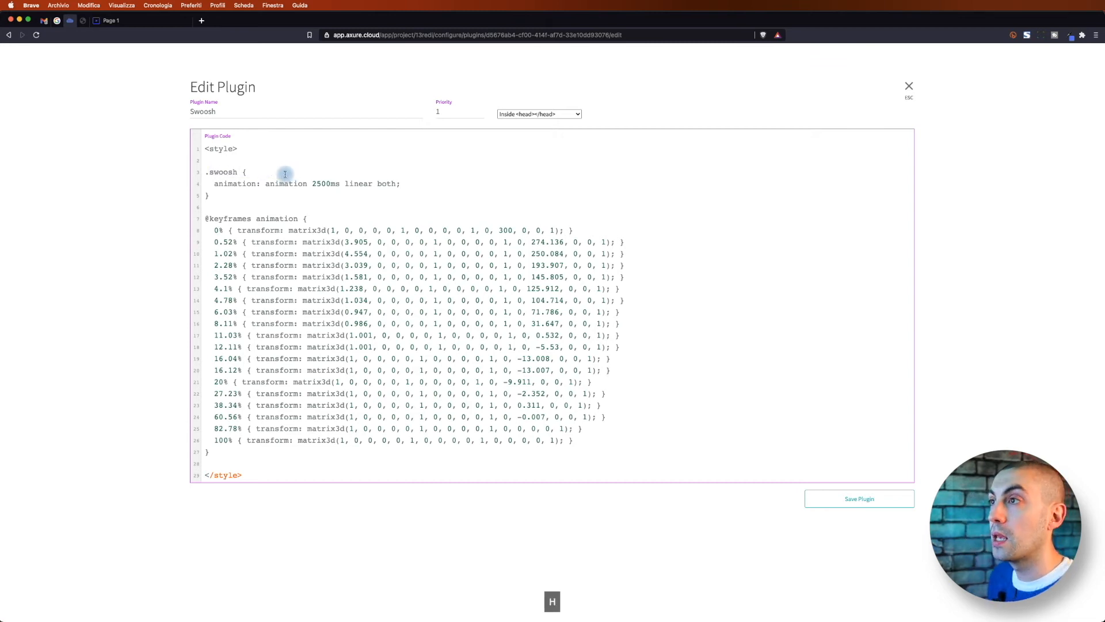
# Copy the swoosh class name from the plugin code, save the plugin and return to the project overview.
pyautogui.hotkey('shift', 'Left')
pyautogui.hotkey('shift', 'Left')
pyautogui.hotkey('shift', 'Left')
pyautogui.hotkey('shift', 'Left')
pyautogui.hotkey('shift', 'Left')
pyautogui.hotkey('shift', 'Left')
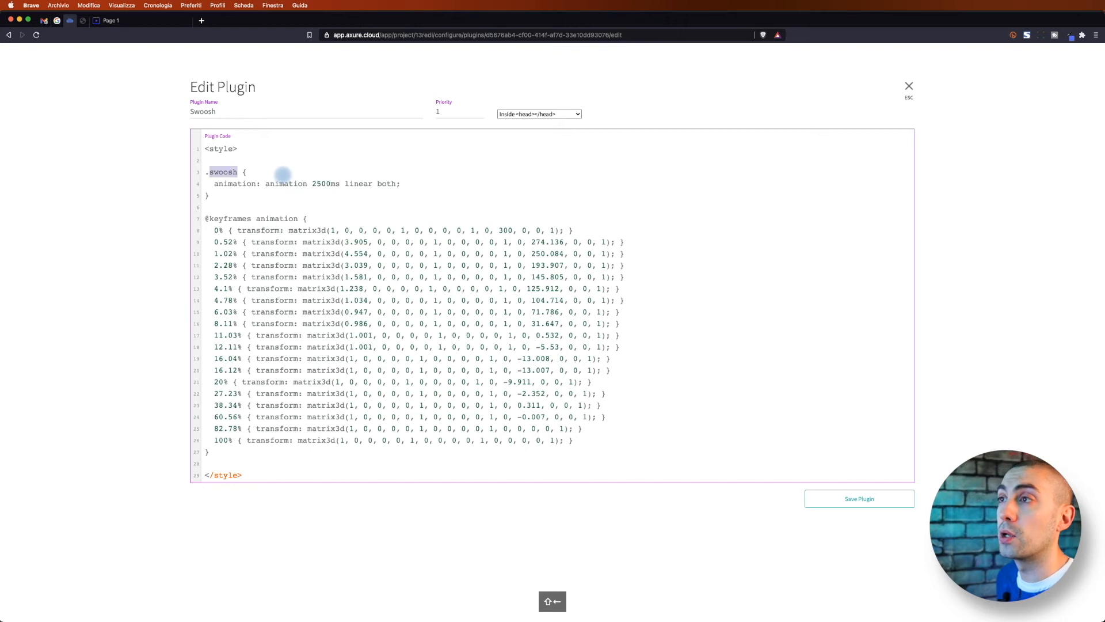
pyautogui.press('super+c')
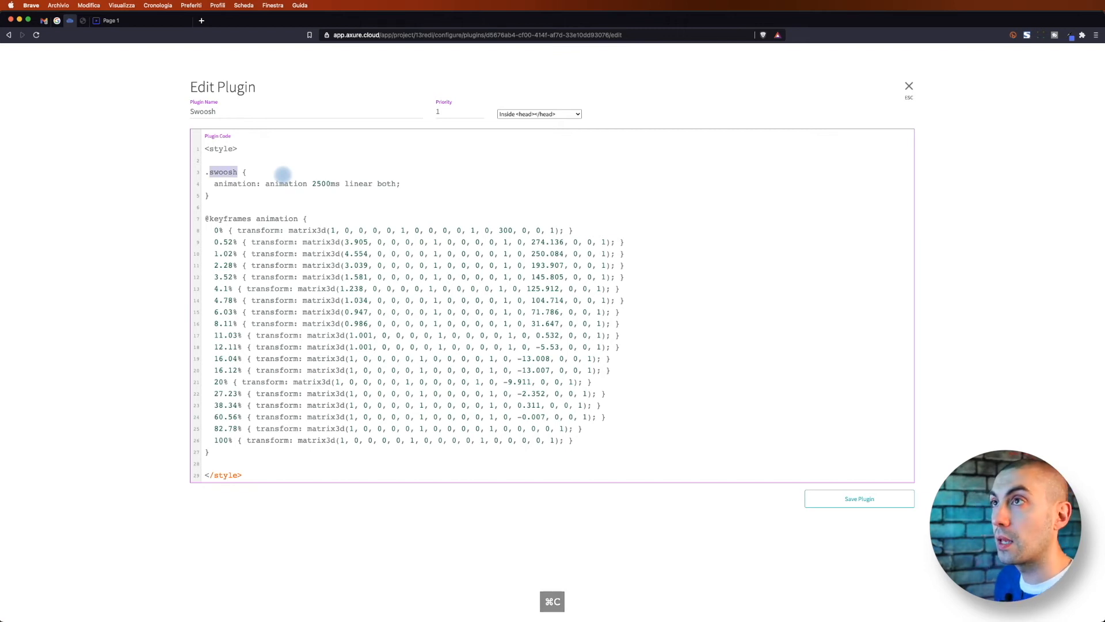
pyautogui.click(882, 502)
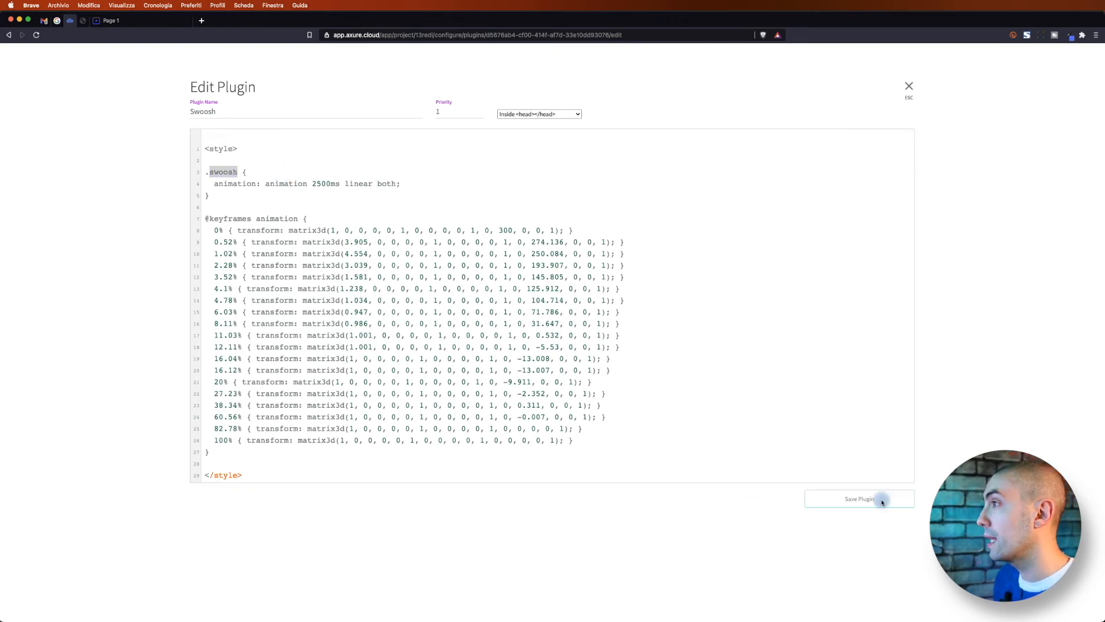
pyautogui.click(484, 78)
# Switch to Axure RP, select the Checkout button and add a new widget style named swoosh in the Widget Style Manager.
pyautogui.press('super+Tab')
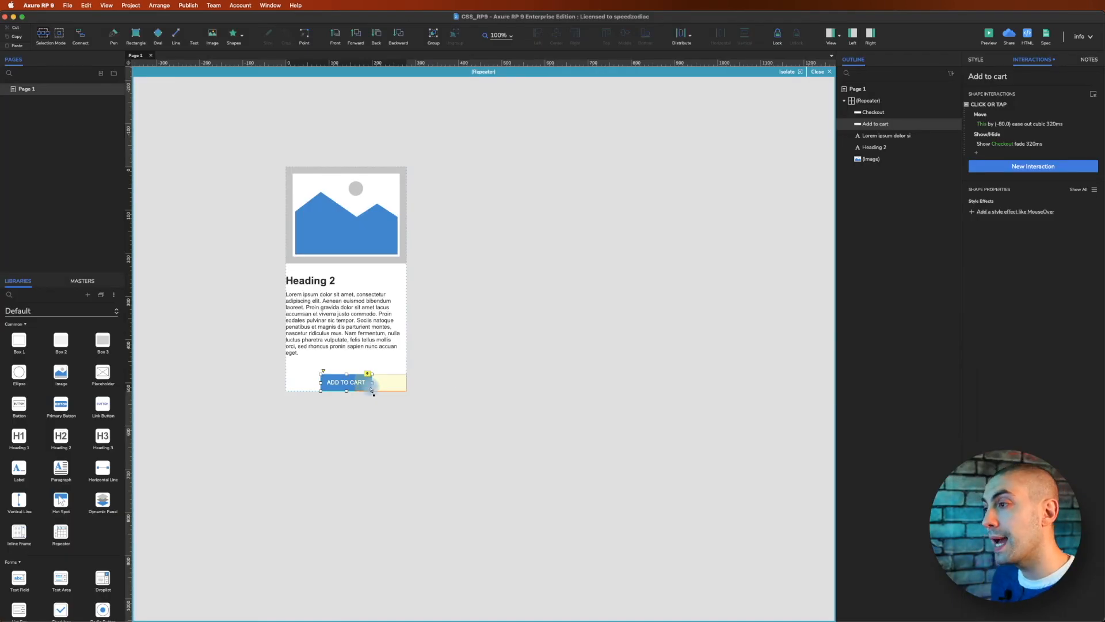
pyautogui.click(384, 385)
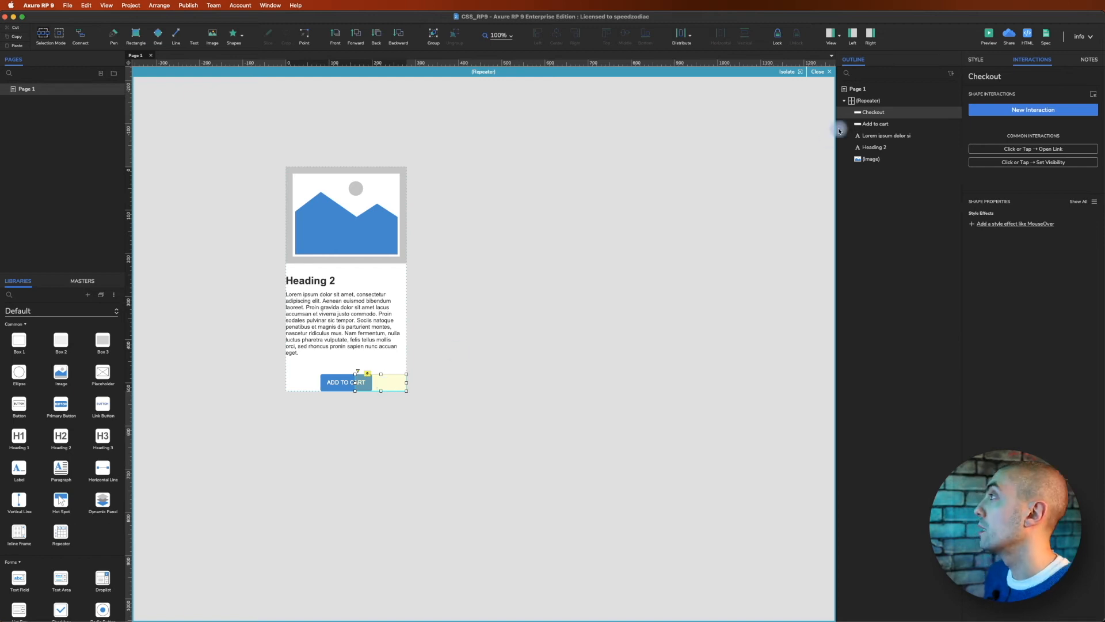
pyautogui.click(974, 61)
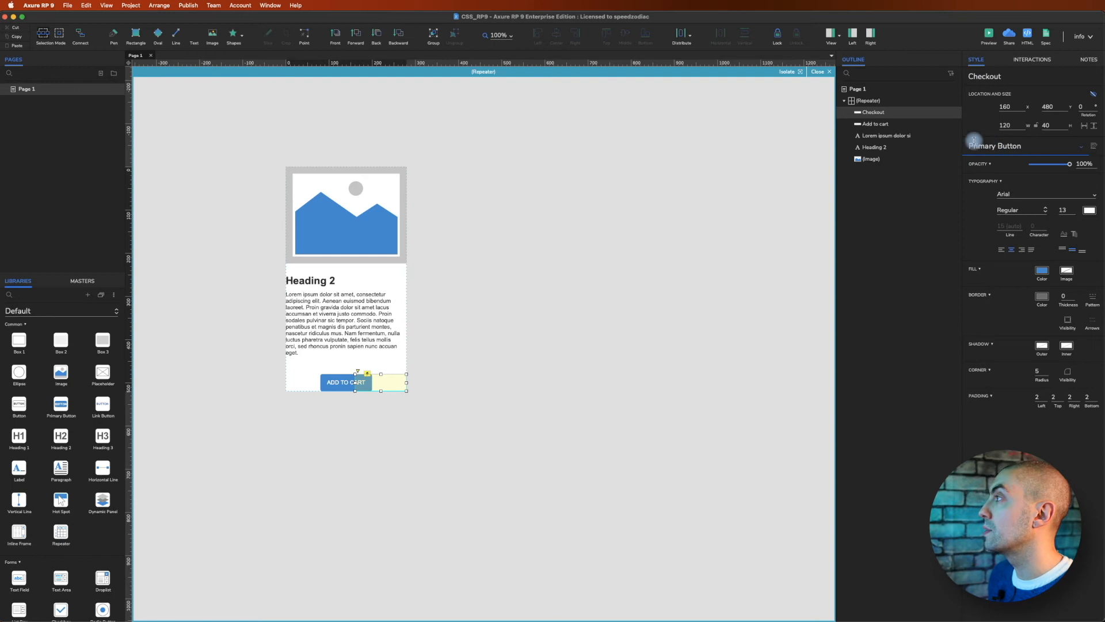
pyautogui.click(1093, 148)
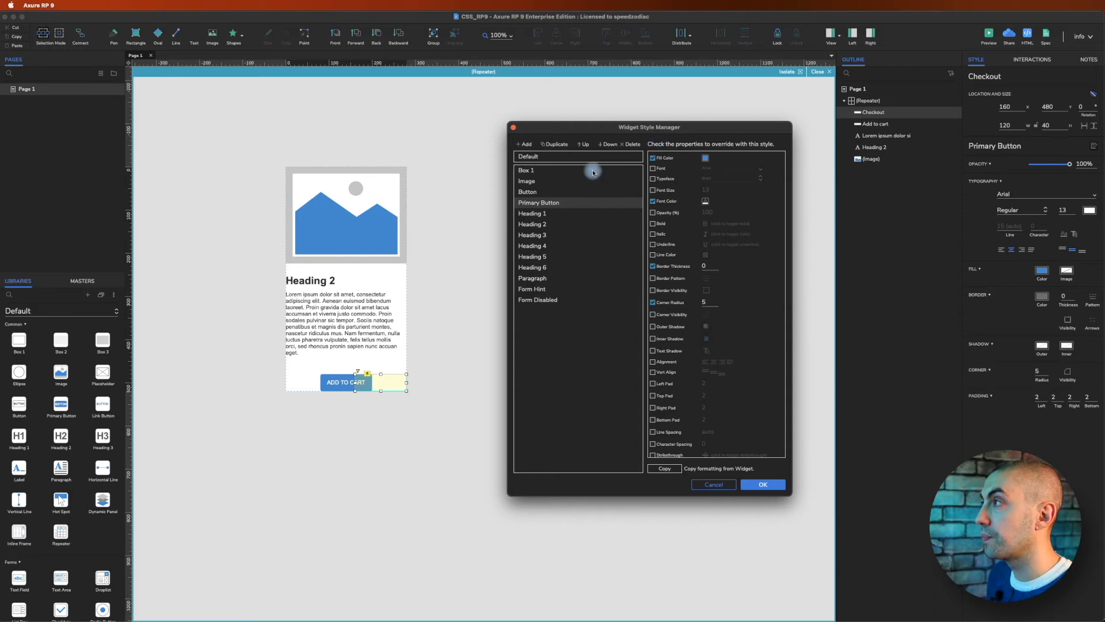
pyautogui.click(536, 300)
pyautogui.click(525, 147)
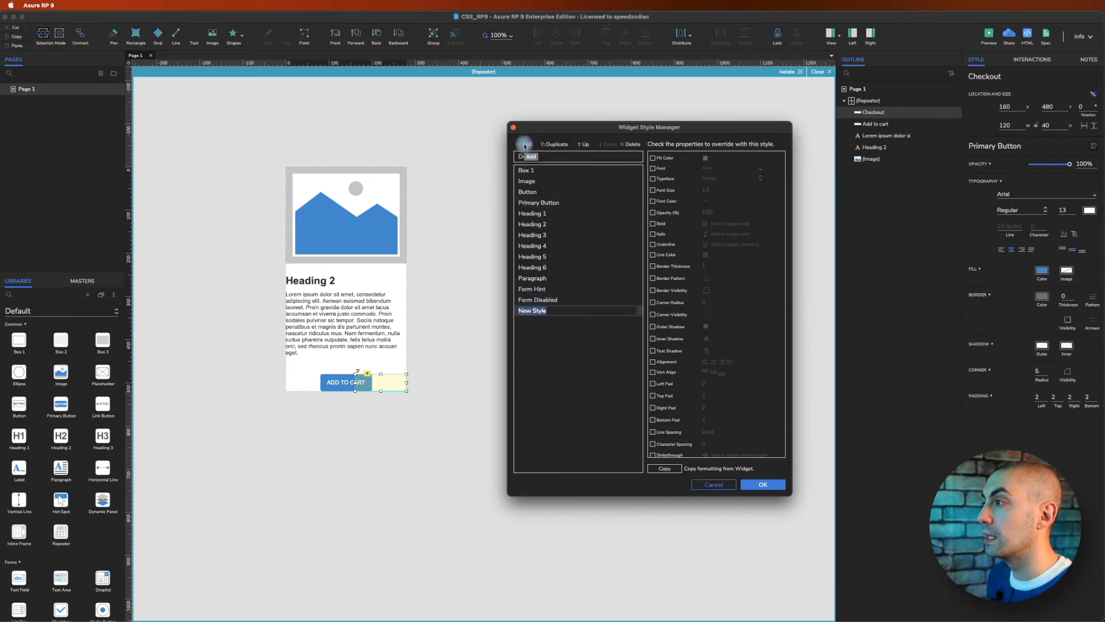
pyautogui.press('super+v')
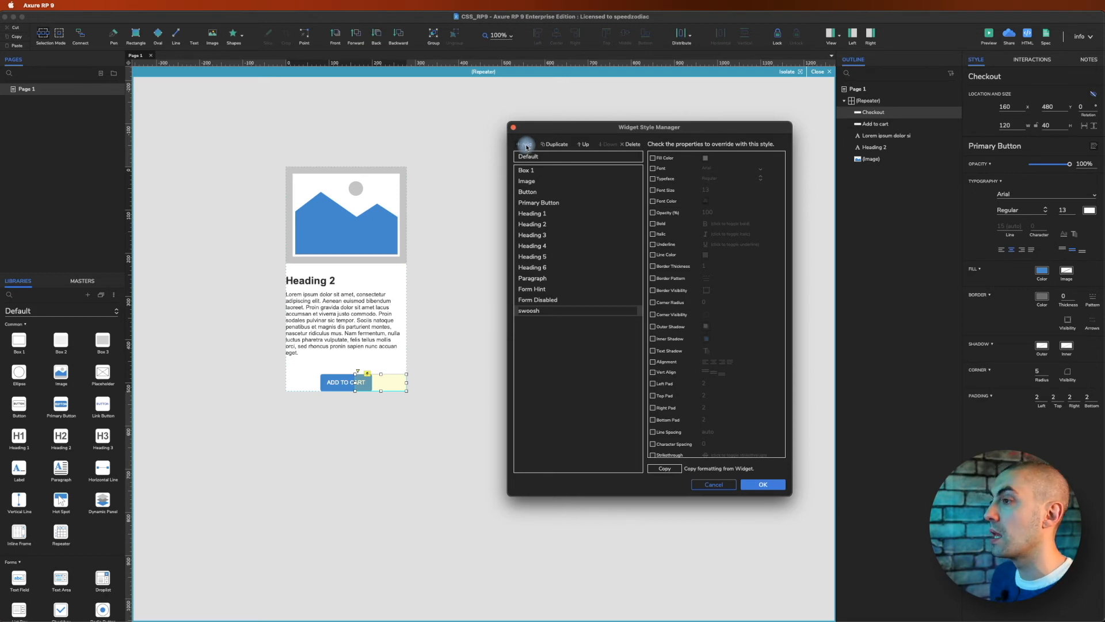
# Override the swoosh style's fill color with dark grey and its font color with white, and save the style.
pyautogui.click(670, 159)
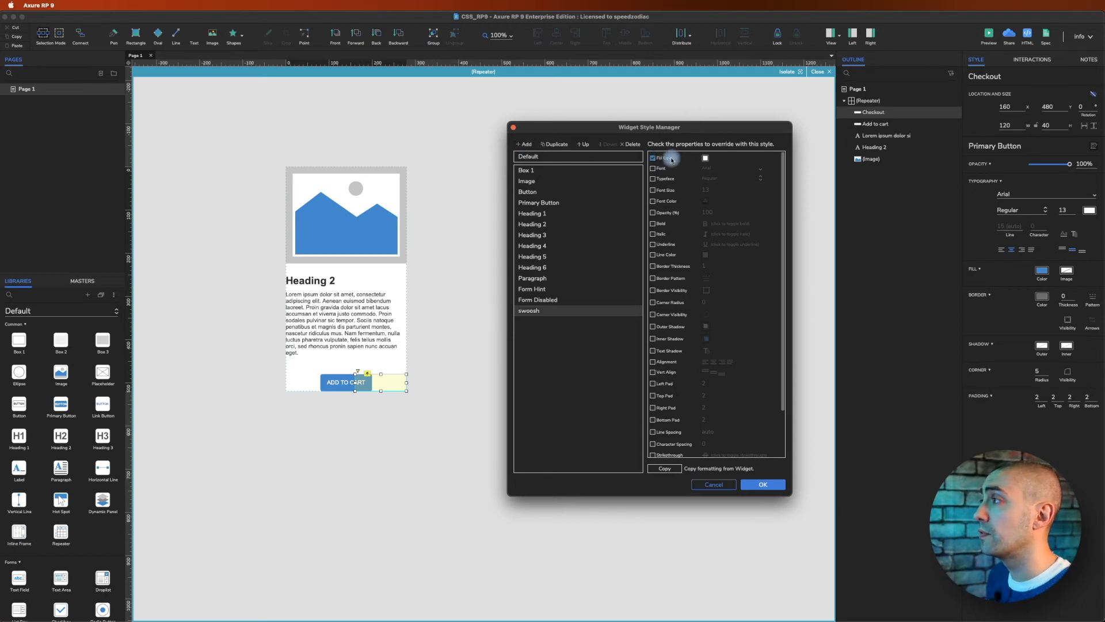
pyautogui.click(705, 158)
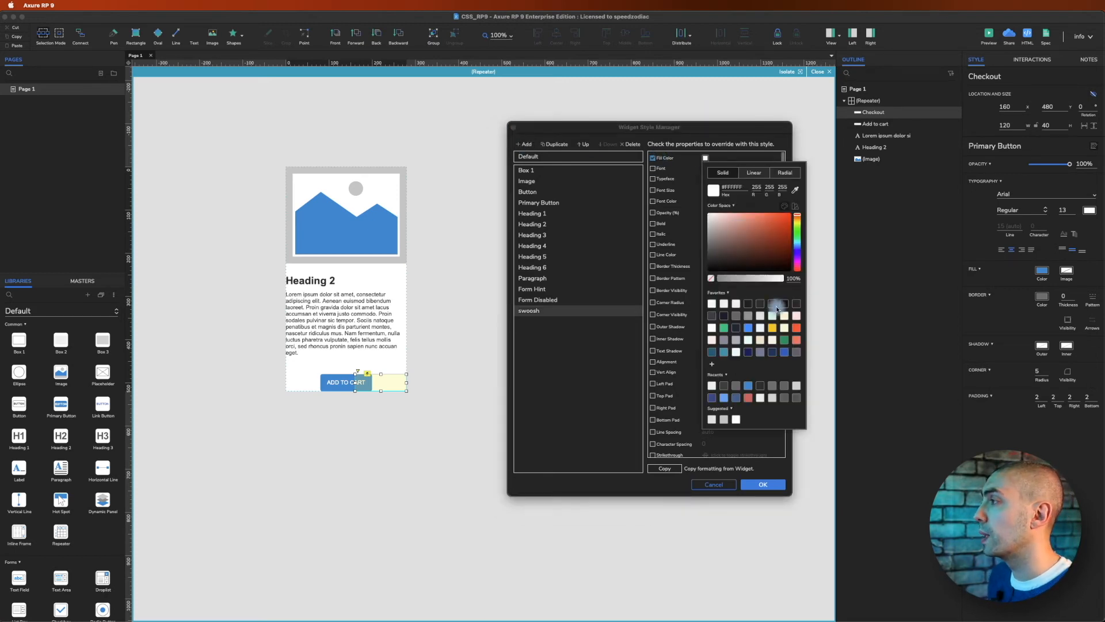
pyautogui.click(728, 386)
pyautogui.click(662, 201)
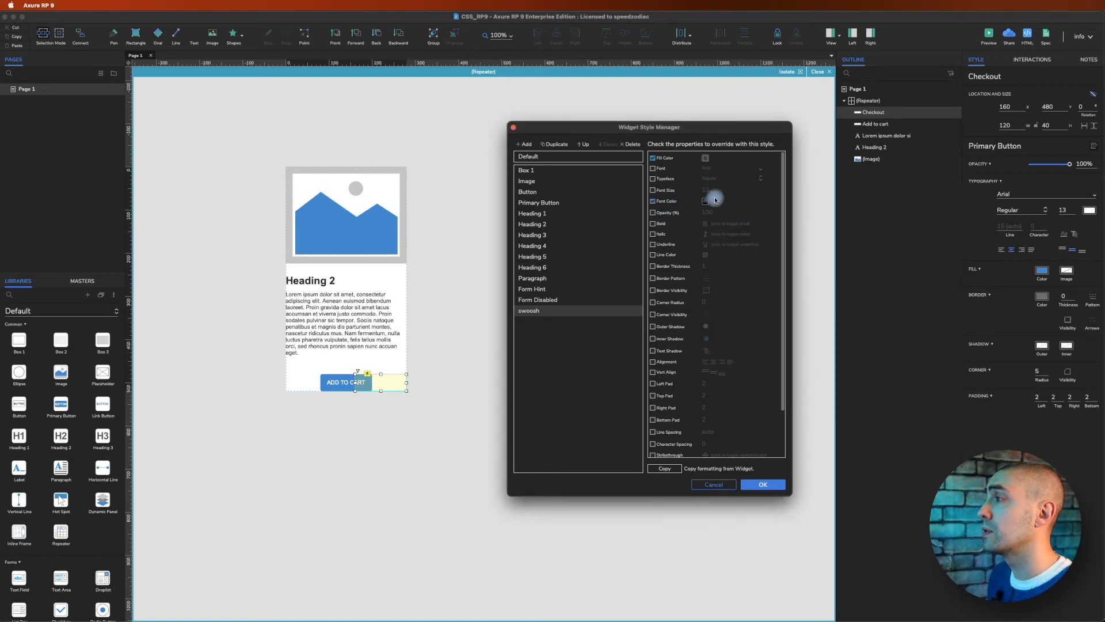
pyautogui.click(706, 201)
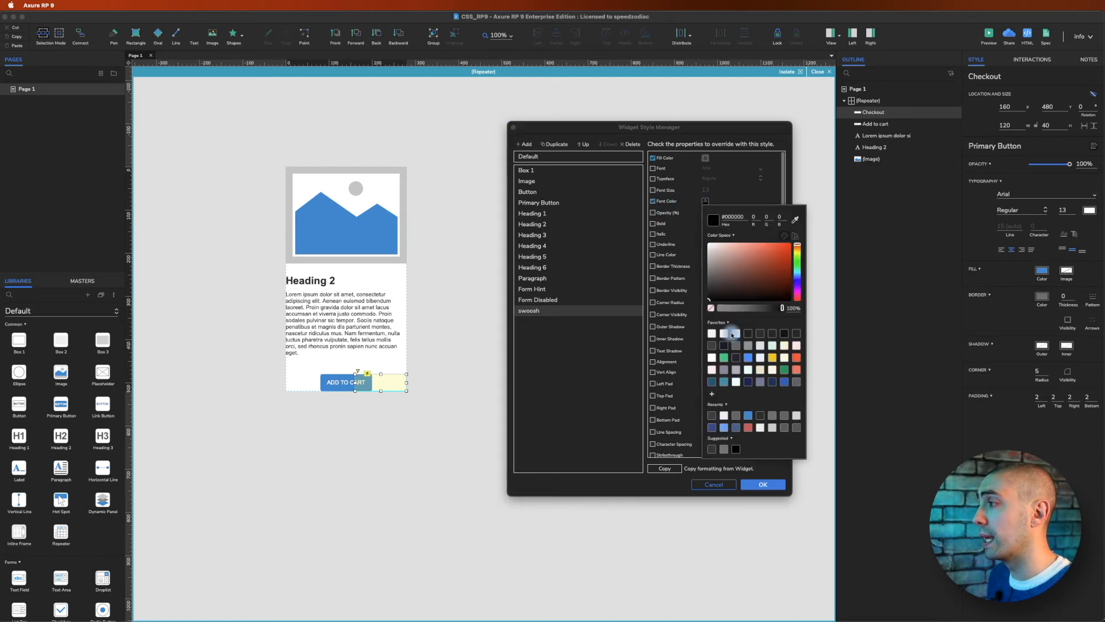
pyautogui.click(735, 334)
pyautogui.click(709, 244)
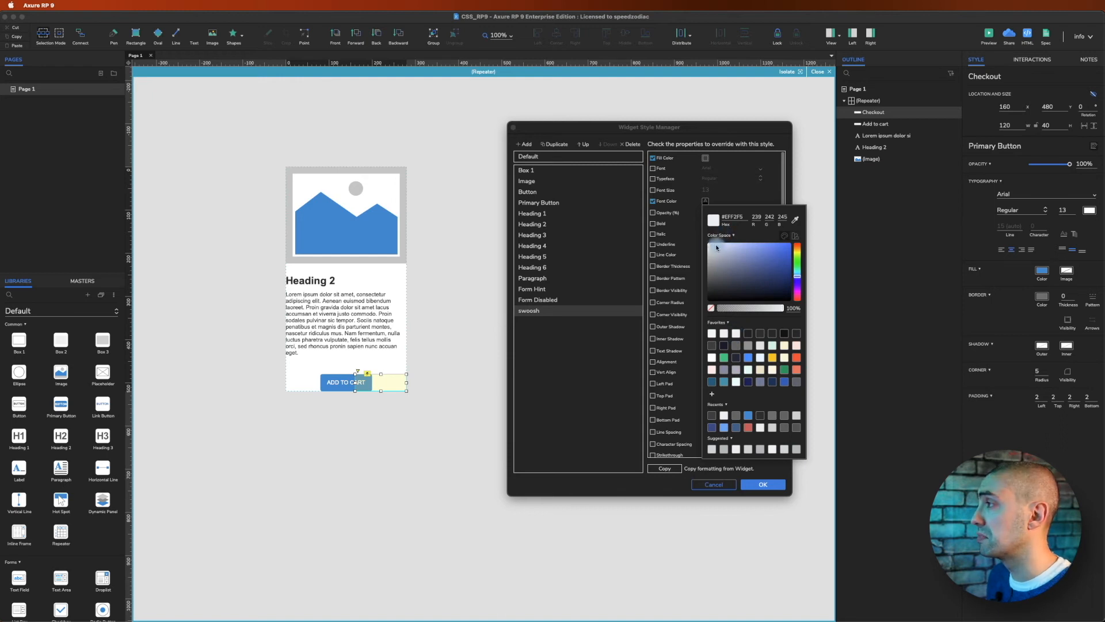
pyautogui.click(672, 482)
pyautogui.click(762, 484)
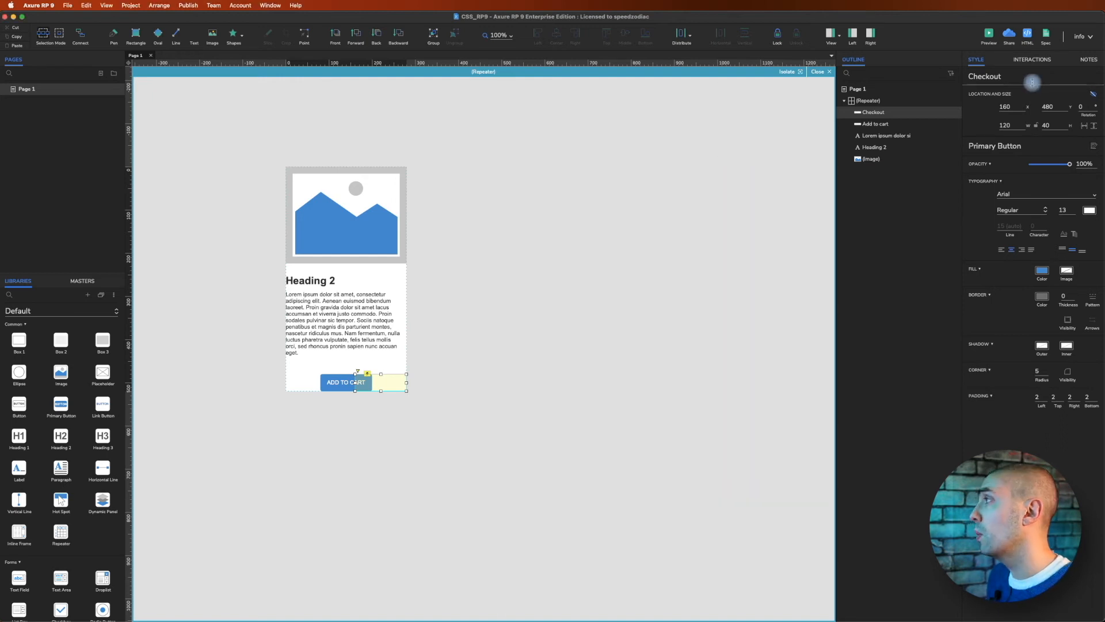
# Override the swoosh style's corner radius with 4 and save the style.
pyautogui.click(1094, 146)
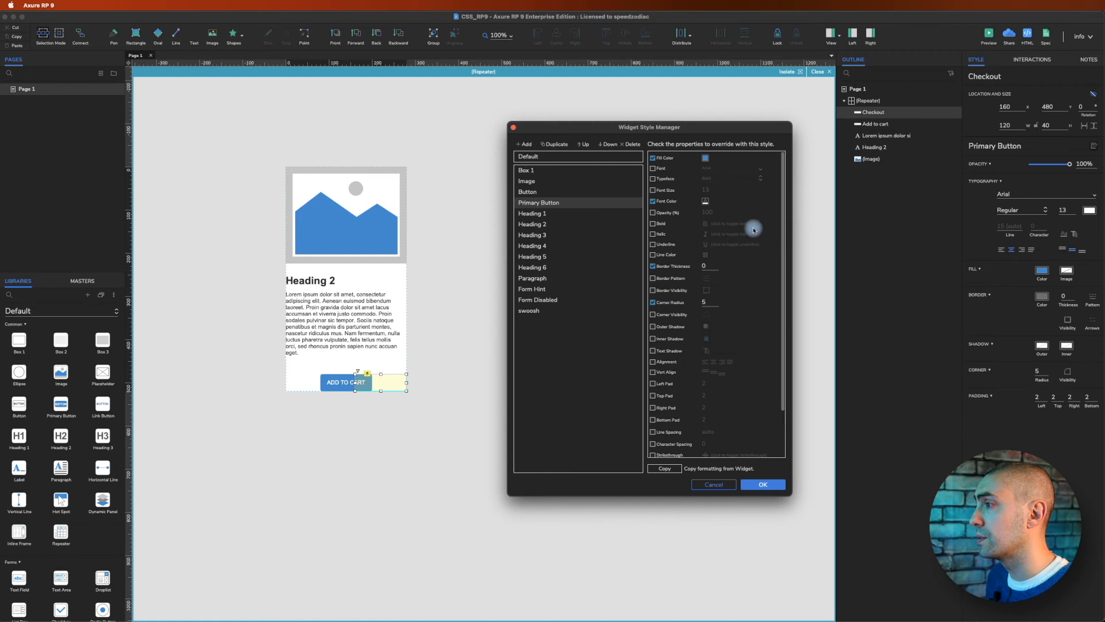
pyautogui.click(566, 309)
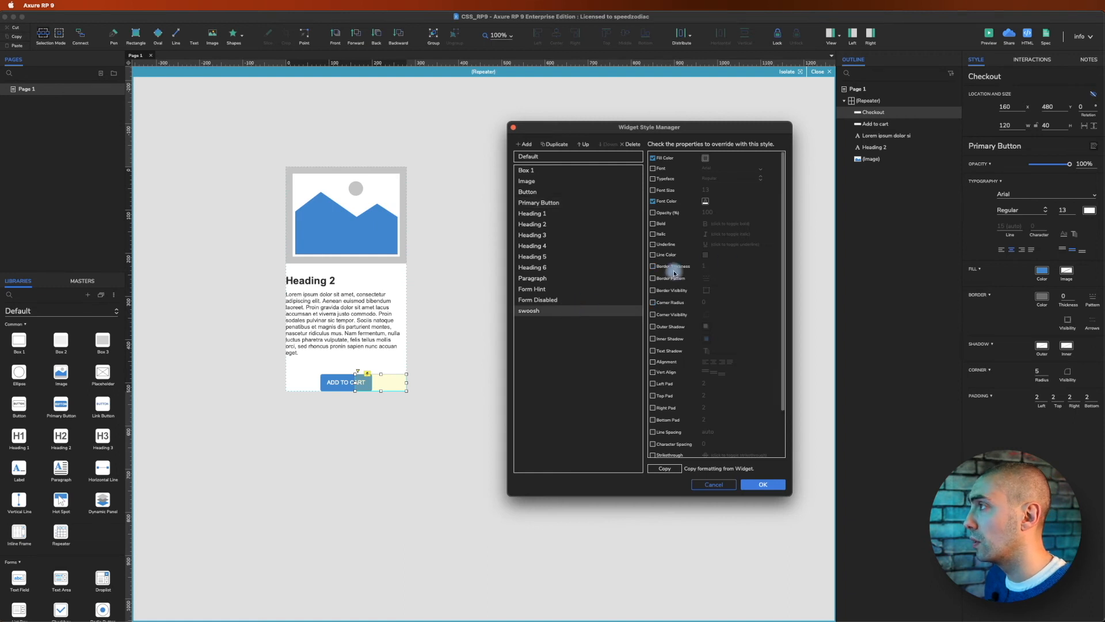
pyautogui.click(653, 302)
pyautogui.click(708, 302)
pyautogui.write('4')
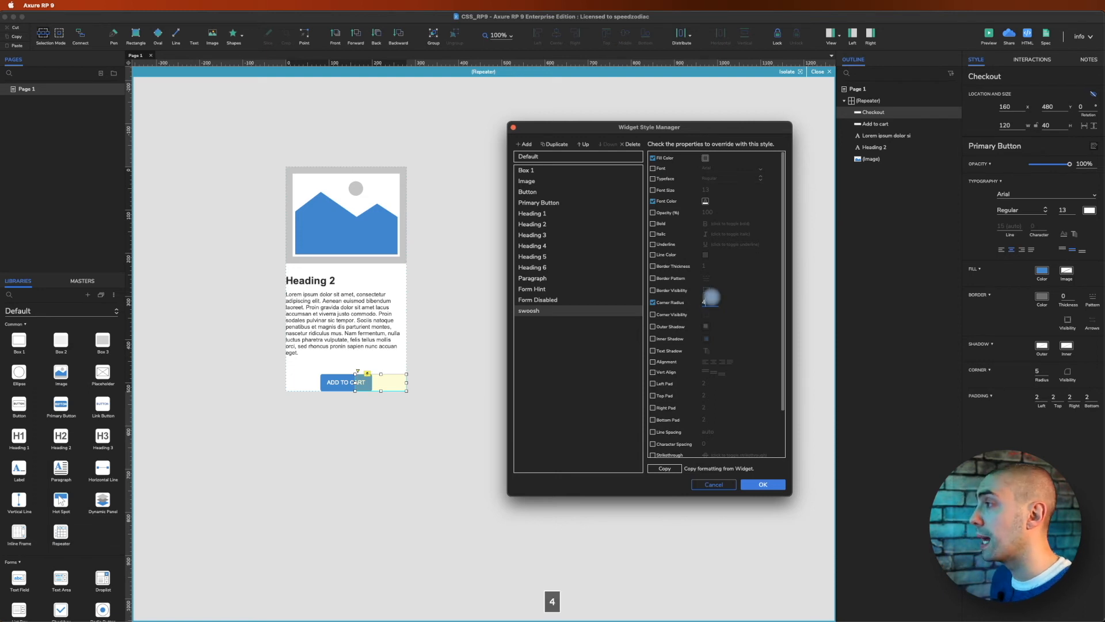
pyautogui.click(763, 484)
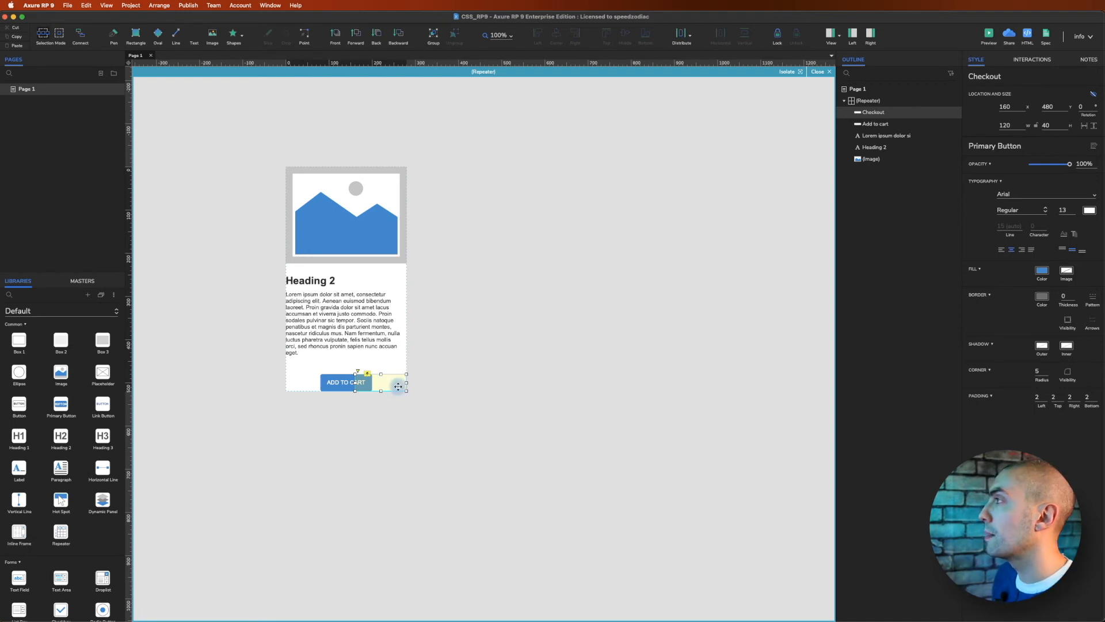
# Apply the swoosh style to the Checkout button and test the first card's Add to Cart button in a local preview.
pyautogui.click(1079, 146)
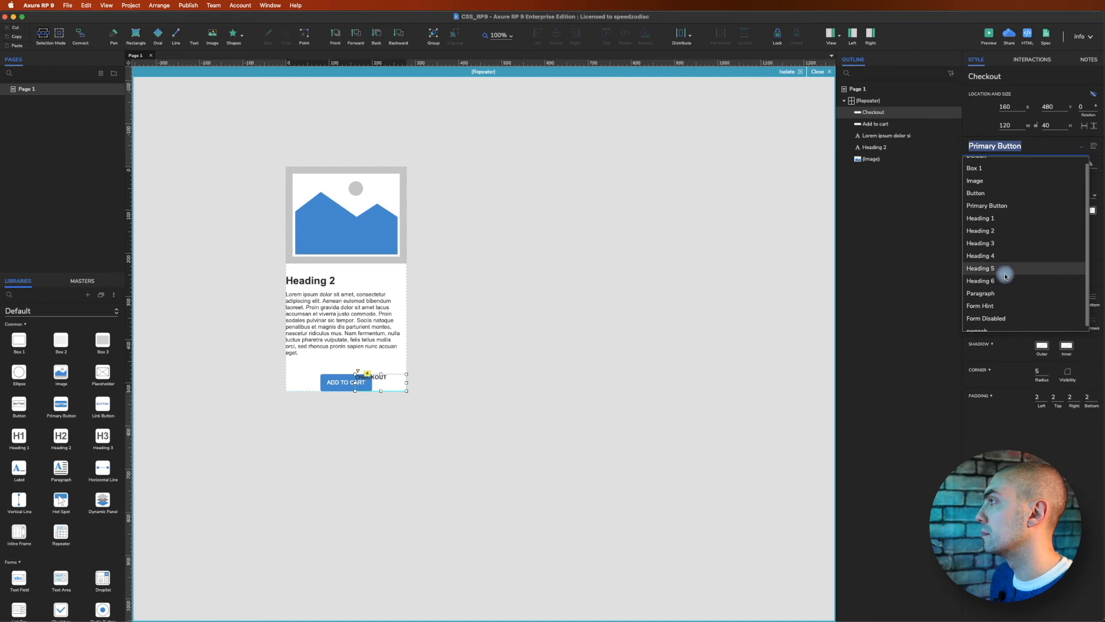
pyautogui.click(978, 327)
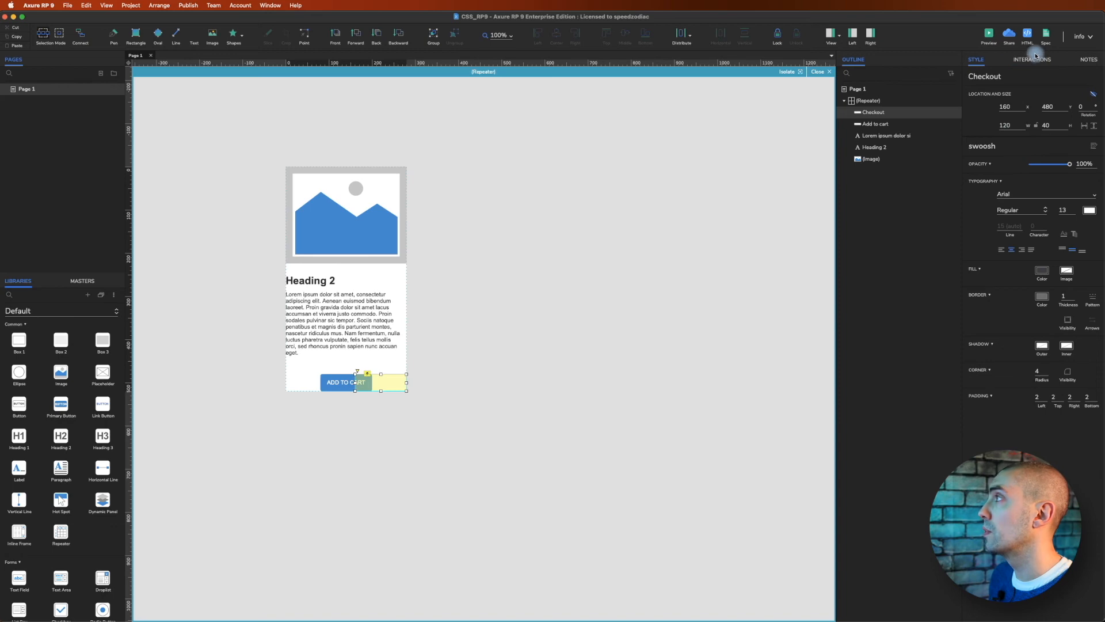
pyautogui.click(989, 37)
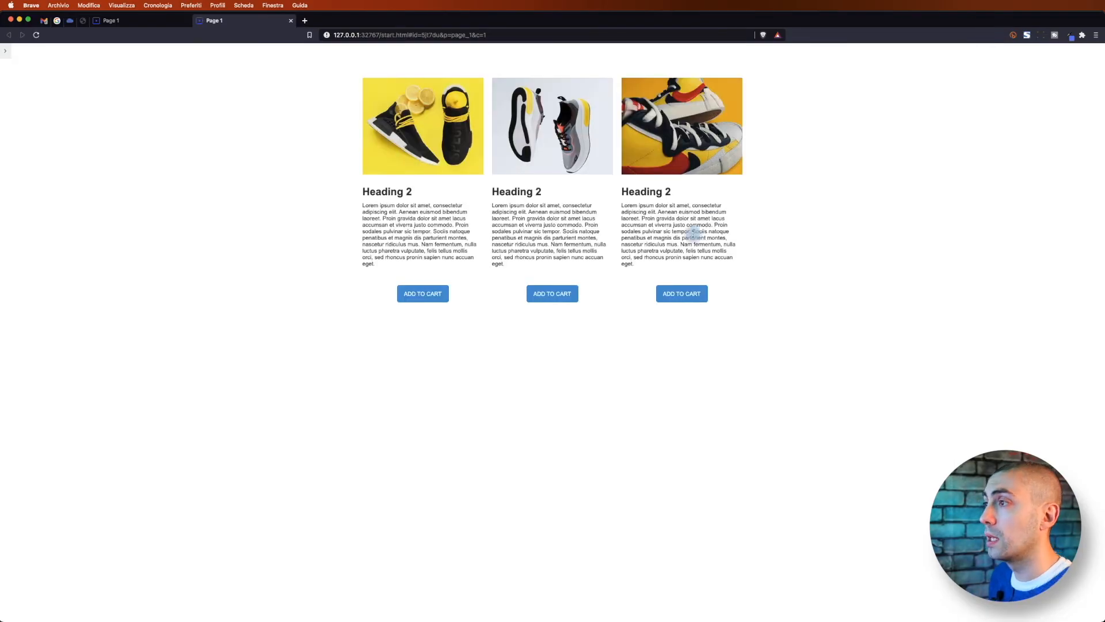
pyautogui.click(419, 300)
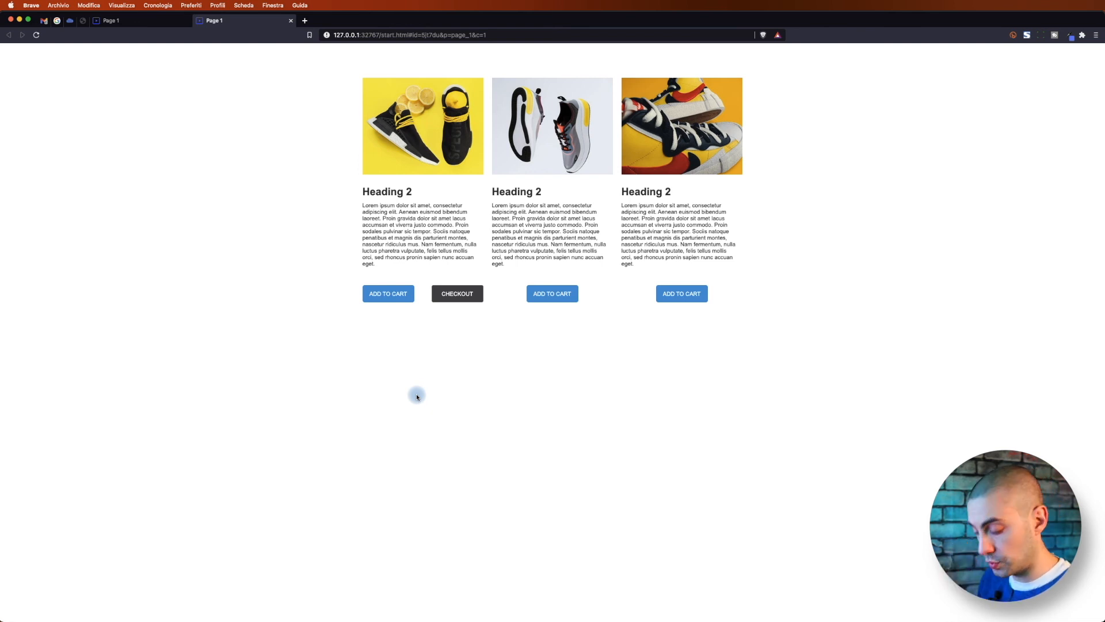
# Return to Axure RP and publish the updated CSS_RP9 project to Axure Cloud.
pyautogui.press('super+Tab')
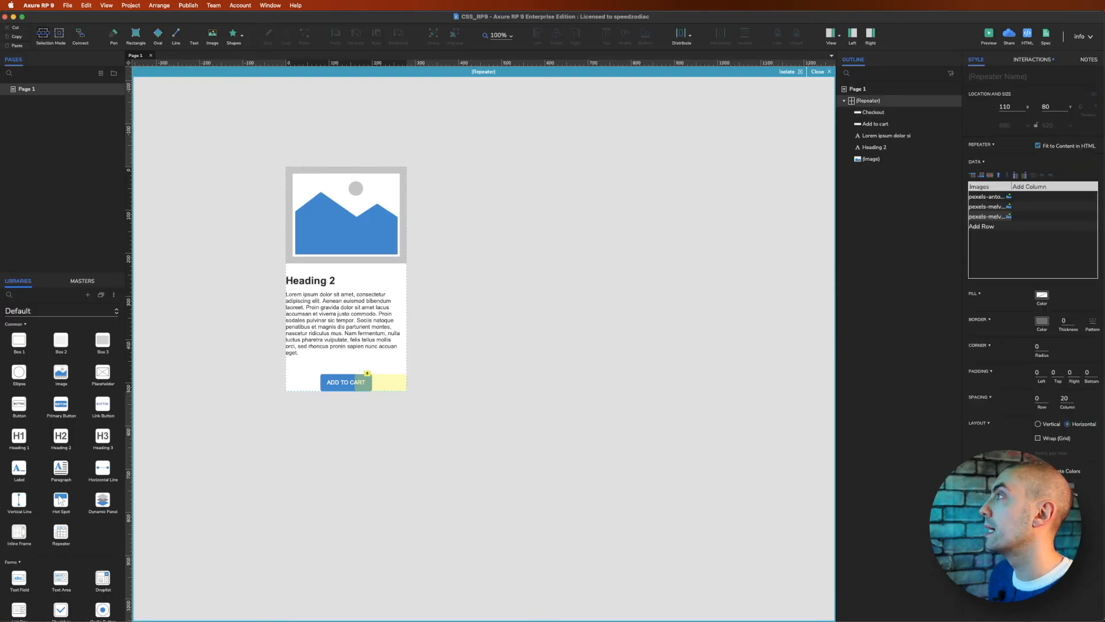
pyautogui.click(1008, 35)
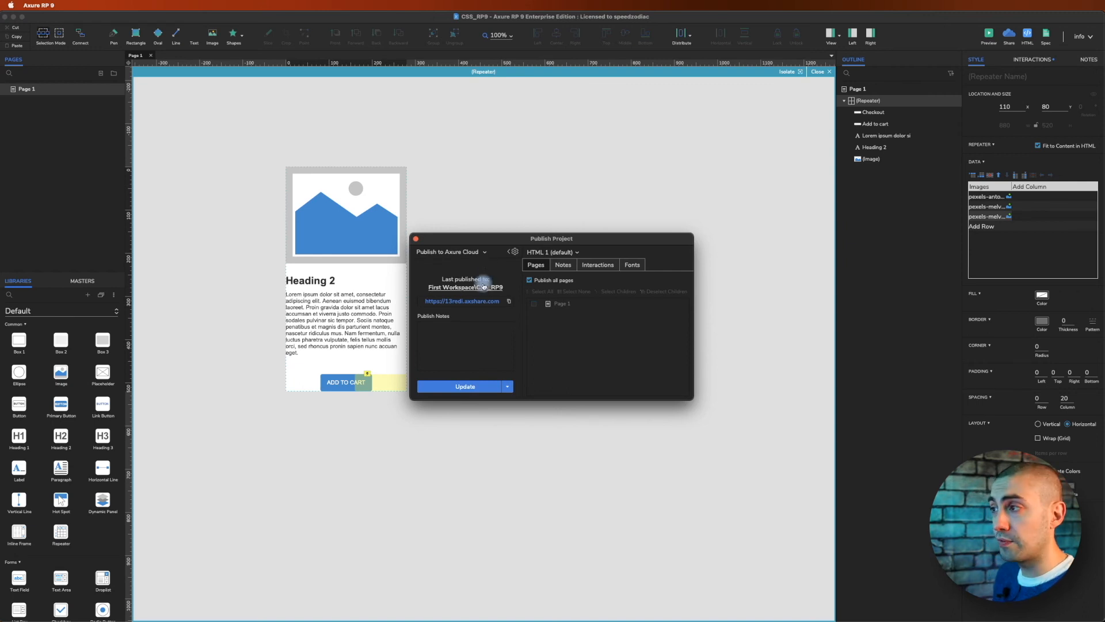
pyautogui.click(476, 387)
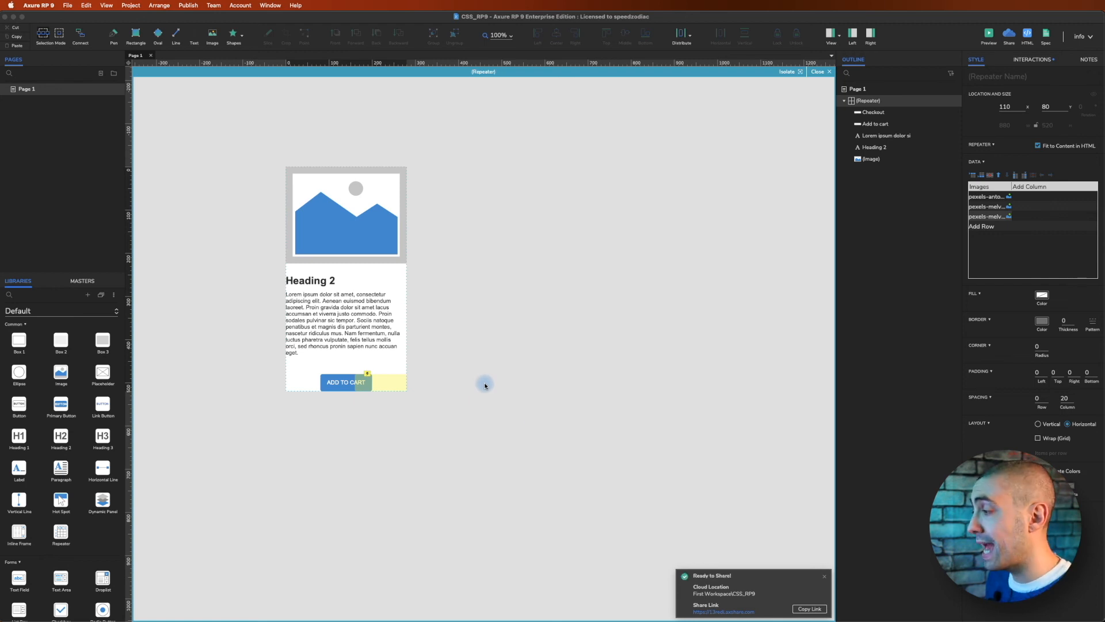
# Open the published prototype from its share link and test the Add to Cart button on all three product cards.
pyautogui.click(713, 613)
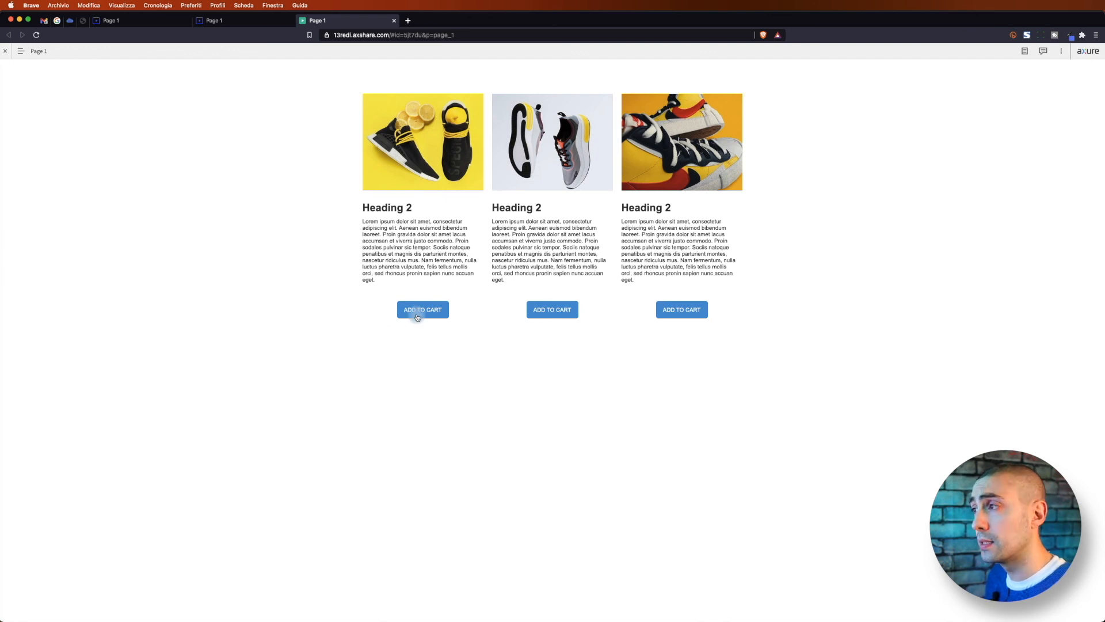
pyautogui.click(418, 316)
pyautogui.click(510, 322)
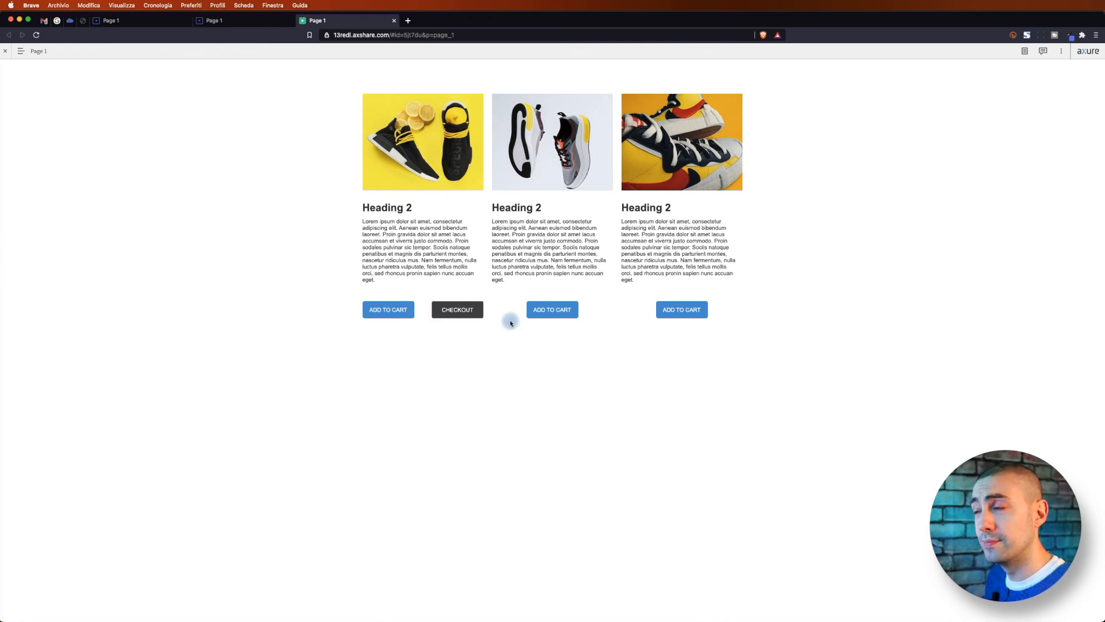
pyautogui.click(544, 318)
pyautogui.click(655, 308)
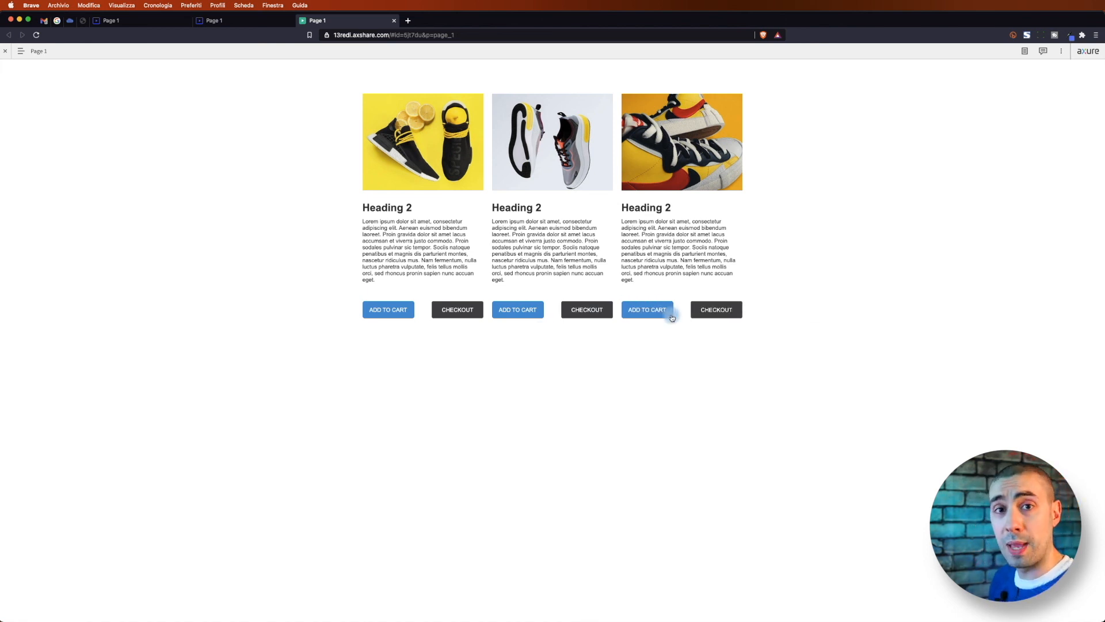